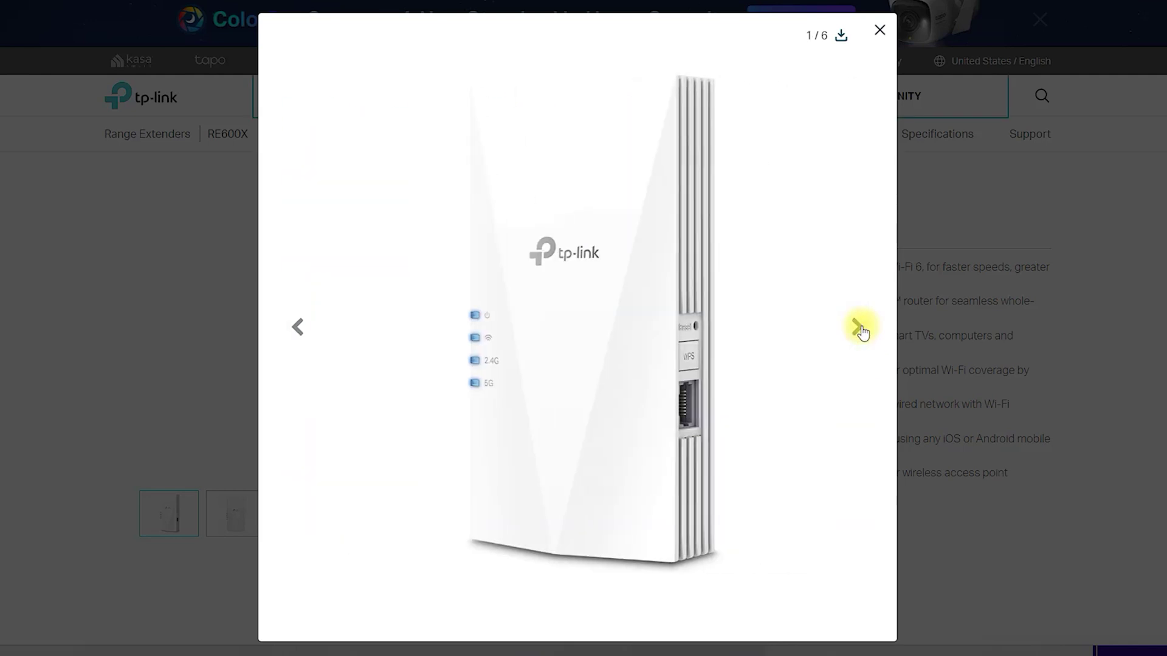
{"action": "left_click", "coordinate": [861, 329]}
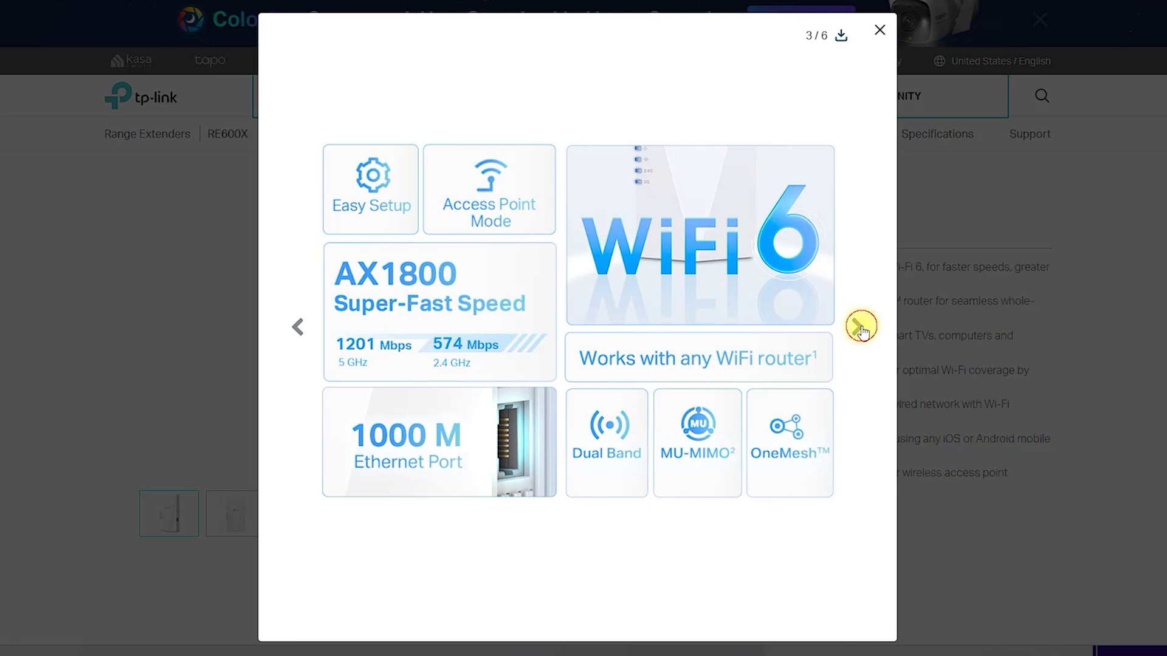
Page through the RE600X product photos to the OneMesh diagram, then close the gallery.
{"action": "left_click", "coordinate": [860, 328]}
{"action": "left_click", "coordinate": [860, 328]}
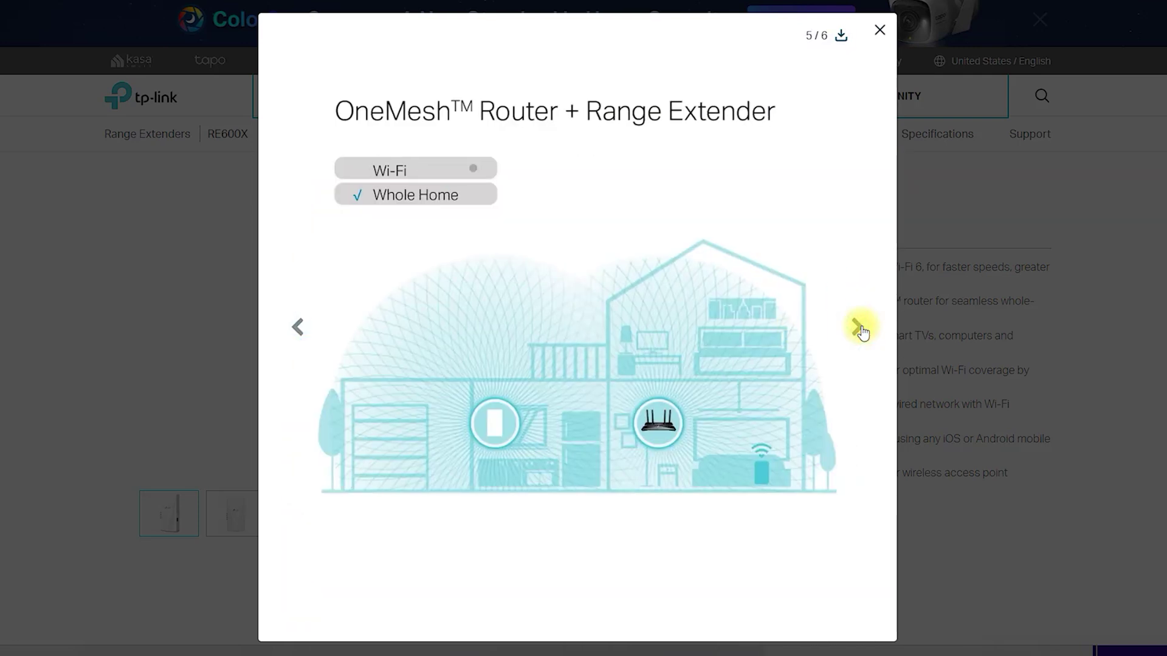
{"action": "left_click", "coordinate": [879, 30]}
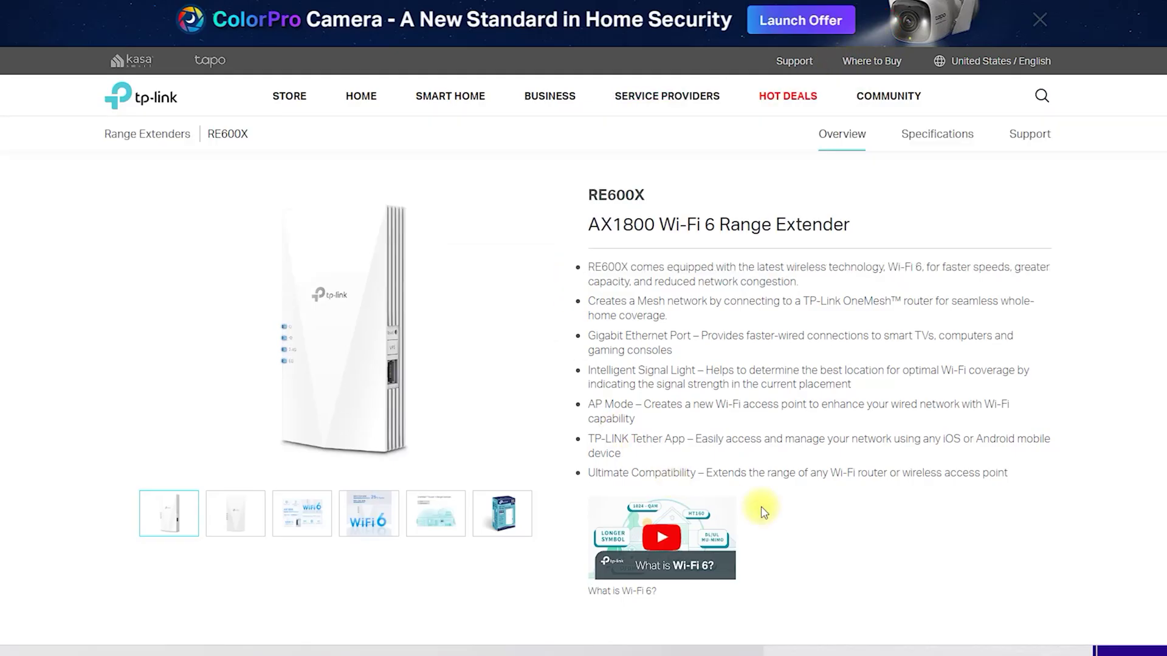
{"action": "scroll", "coordinate": [1042, 441], "scroll_direction": "down", "scroll_amount": 3}
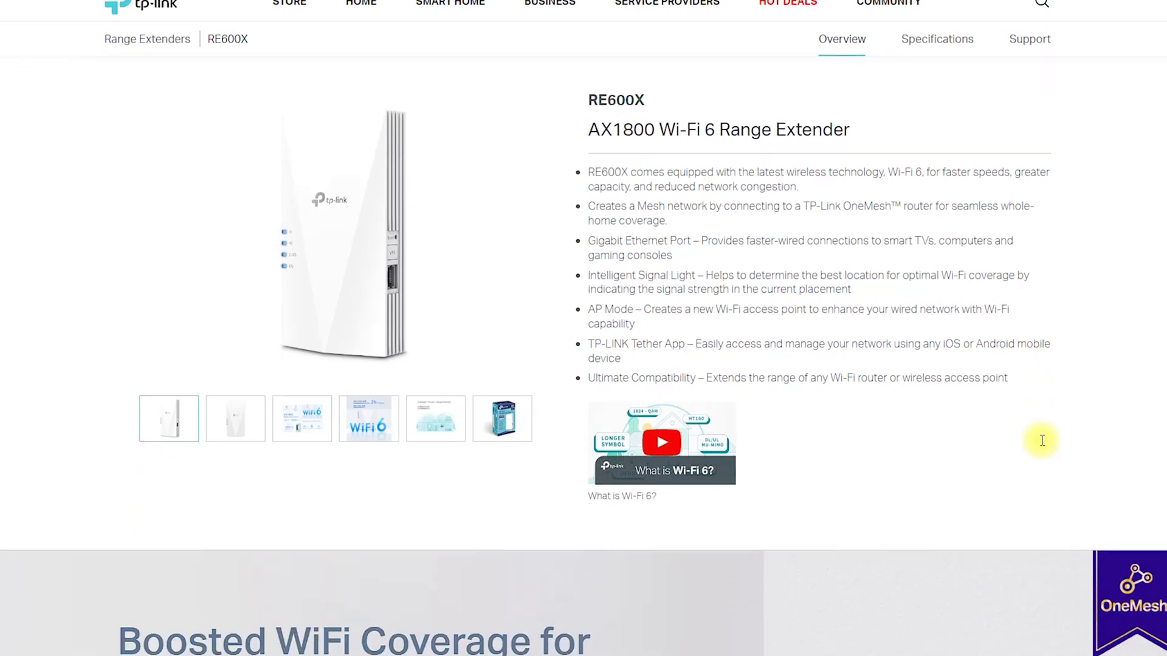
{"action": "scroll", "coordinate": [1042, 440], "scroll_direction": "down", "scroll_amount": 3}
{"action": "scroll", "coordinate": [1042, 440], "scroll_direction": "down", "scroll_amount": 3}
{"action": "scroll", "coordinate": [1042, 440], "scroll_direction": "down", "scroll_amount": 3}
{"action": "scroll", "coordinate": [1042, 444], "scroll_direction": "down", "scroll_amount": 2}
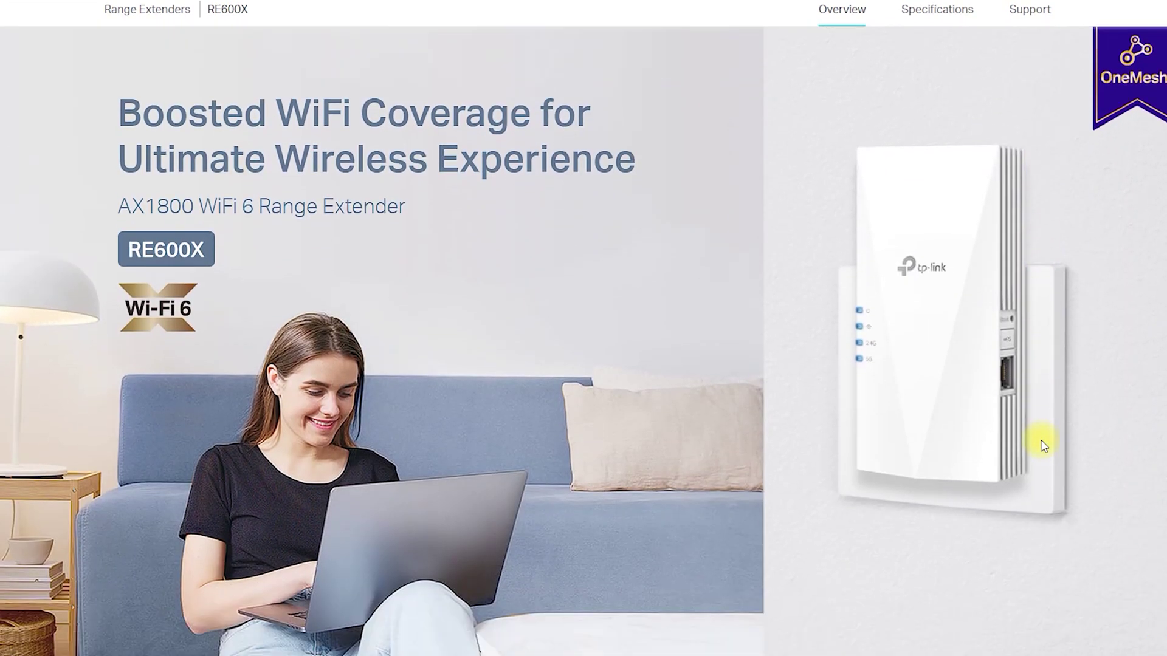
{"action": "scroll", "coordinate": [1042, 444], "scroll_direction": "down", "scroll_amount": 3}
{"action": "scroll", "coordinate": [1041, 444], "scroll_direction": "down", "scroll_amount": 4}
{"action": "scroll", "coordinate": [1042, 445], "scroll_direction": "down", "scroll_amount": 3}
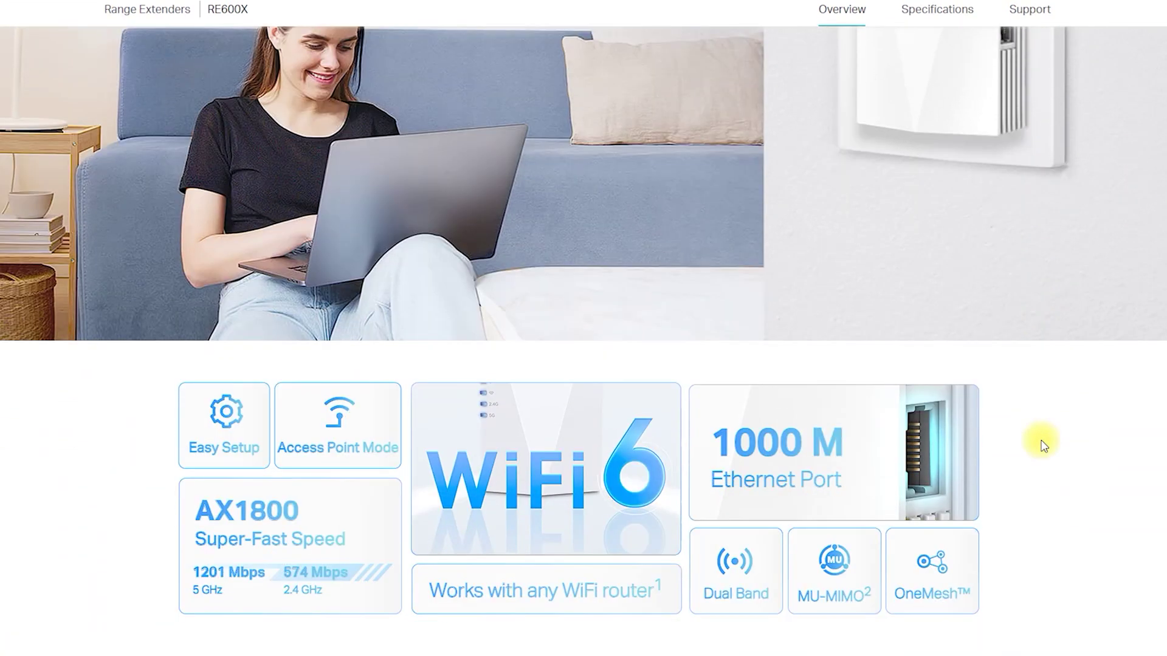
{"action": "scroll", "coordinate": [1042, 444], "scroll_direction": "down", "scroll_amount": 3}
{"action": "scroll", "coordinate": [1041, 444], "scroll_direction": "down", "scroll_amount": 2}
{"action": "scroll", "coordinate": [1042, 443], "scroll_direction": "down", "scroll_amount": 2}
{"action": "scroll", "coordinate": [1042, 444], "scroll_direction": "down", "scroll_amount": 3}
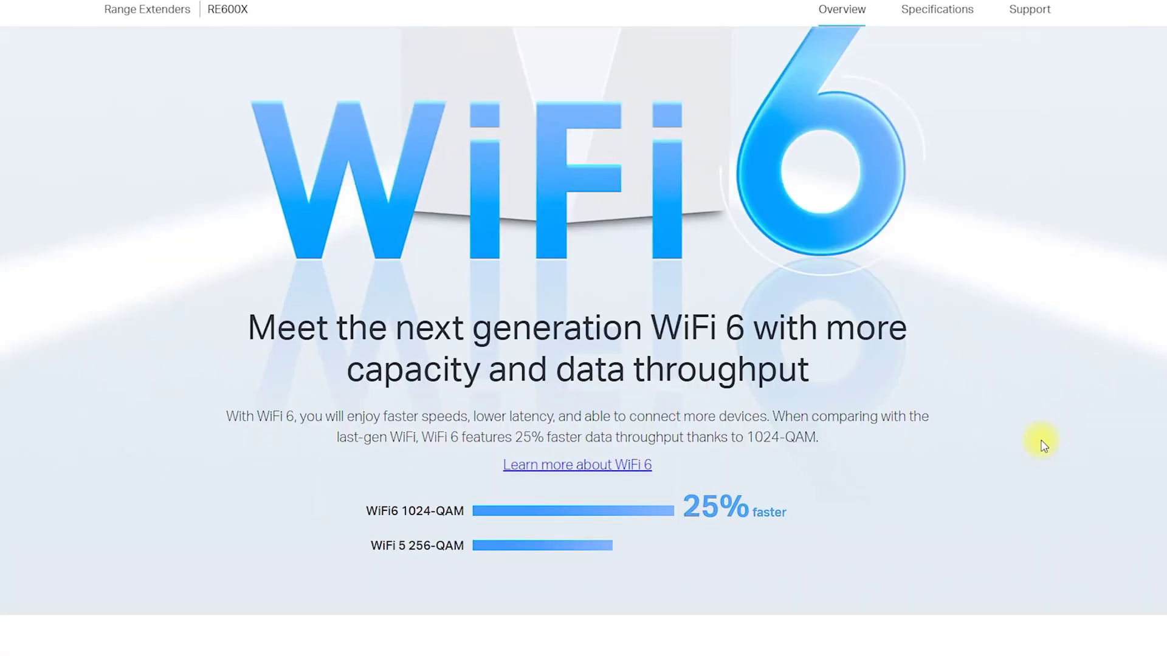
{"action": "scroll", "coordinate": [1042, 444], "scroll_direction": "down", "scroll_amount": 2}
{"action": "scroll", "coordinate": [1042, 443], "scroll_direction": "down", "scroll_amount": 3}
{"action": "scroll", "coordinate": [1042, 445], "scroll_direction": "down", "scroll_amount": 3}
{"action": "scroll", "coordinate": [1042, 444], "scroll_direction": "down", "scroll_amount": 3}
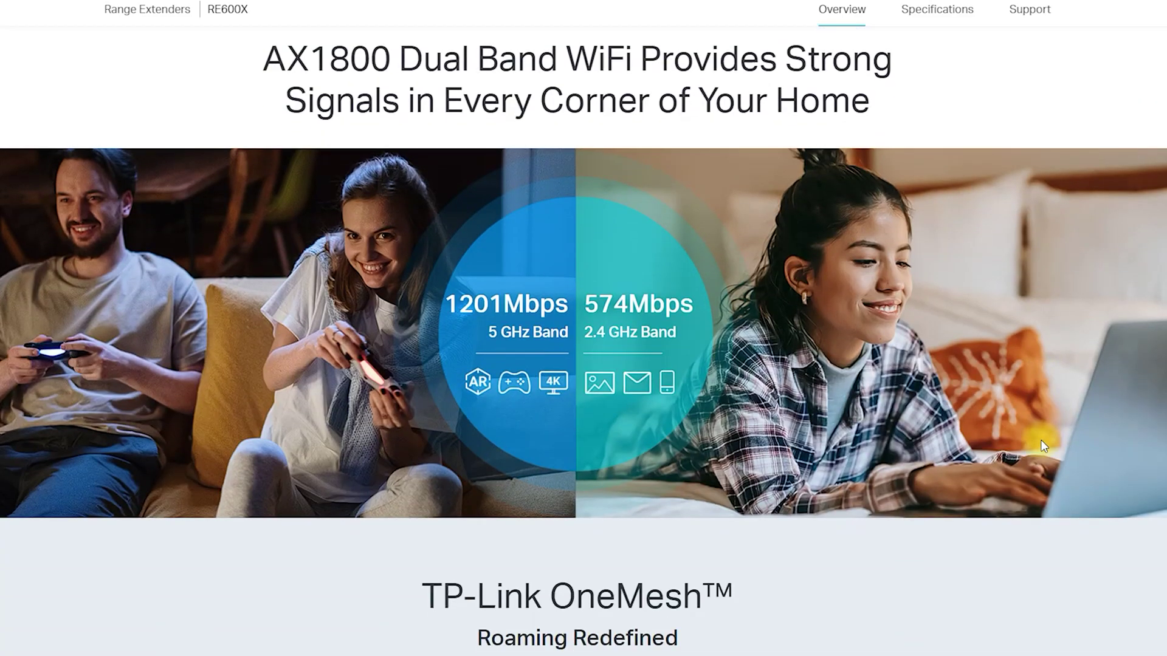
{"action": "scroll", "coordinate": [1042, 444], "scroll_direction": "down", "scroll_amount": 2}
{"action": "scroll", "coordinate": [1041, 444], "scroll_direction": "down", "scroll_amount": 4}
{"action": "scroll", "coordinate": [1042, 444], "scroll_direction": "down", "scroll_amount": 2}
{"action": "scroll", "coordinate": [1041, 443], "scroll_direction": "down", "scroll_amount": 3}
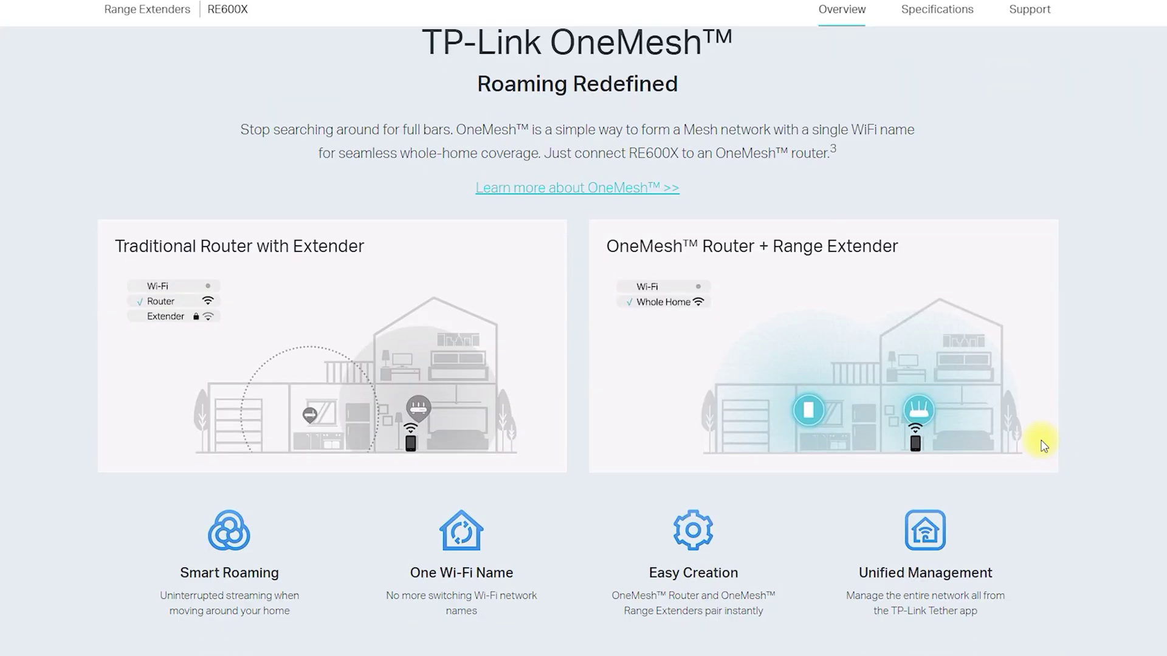
{"action": "scroll", "coordinate": [1042, 444], "scroll_direction": "down", "scroll_amount": 2}
{"action": "scroll", "coordinate": [1042, 444], "scroll_direction": "down", "scroll_amount": 4}
{"action": "scroll", "coordinate": [1041, 444], "scroll_direction": "down", "scroll_amount": 3}
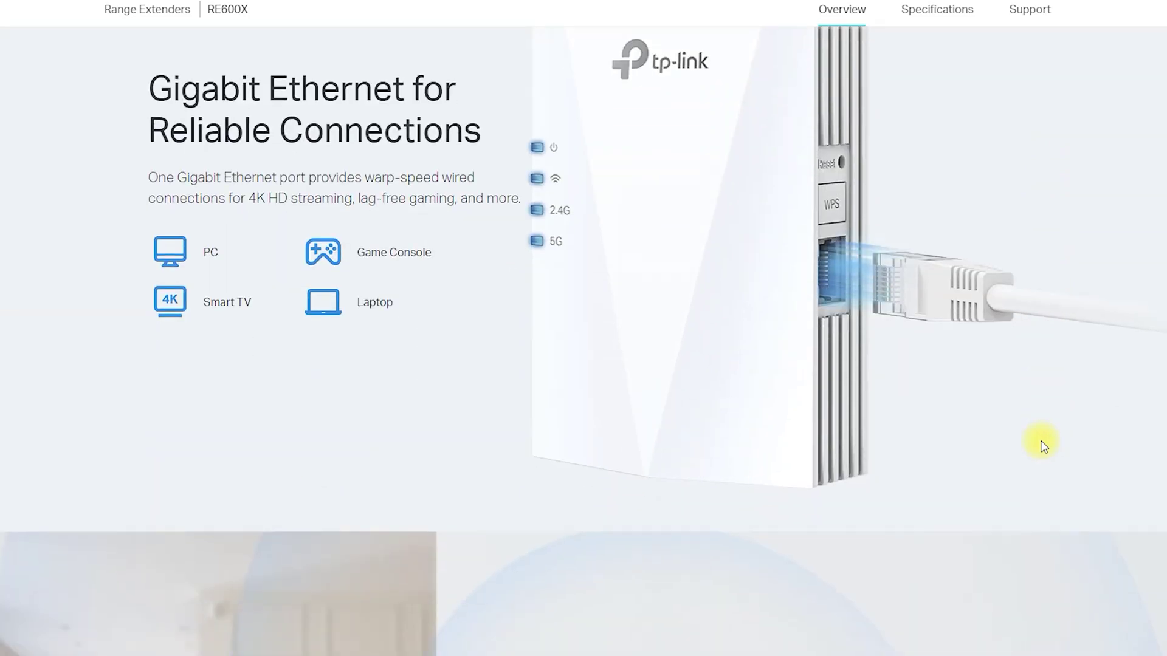
{"action": "scroll", "coordinate": [1042, 444], "scroll_direction": "down", "scroll_amount": 4}
{"action": "scroll", "coordinate": [1042, 444], "scroll_direction": "down", "scroll_amount": 2}
{"action": "scroll", "coordinate": [1042, 444], "scroll_direction": "down", "scroll_amount": 2}
{"action": "scroll", "coordinate": [1042, 444], "scroll_direction": "down", "scroll_amount": 3}
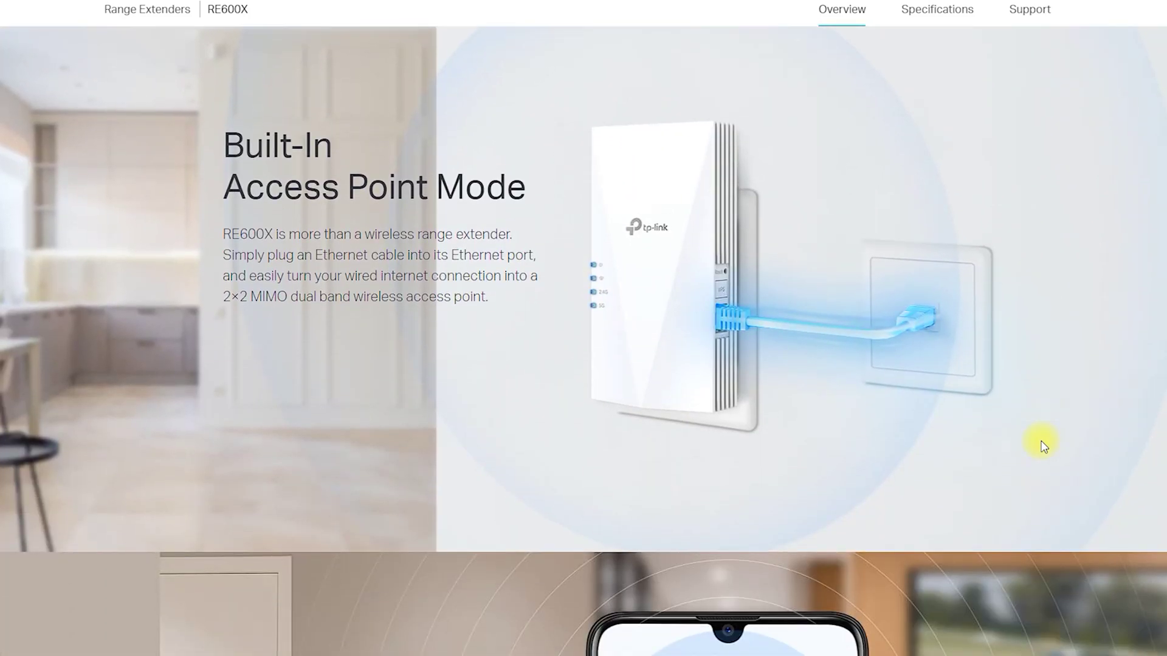
{"action": "scroll", "coordinate": [1042, 444], "scroll_direction": "down", "scroll_amount": 5}
{"action": "scroll", "coordinate": [1041, 444], "scroll_direction": "down", "scroll_amount": 1}
{"action": "scroll", "coordinate": [1042, 444], "scroll_direction": "down", "scroll_amount": 4}
{"action": "scroll", "coordinate": [1042, 444], "scroll_direction": "down", "scroll_amount": 2}
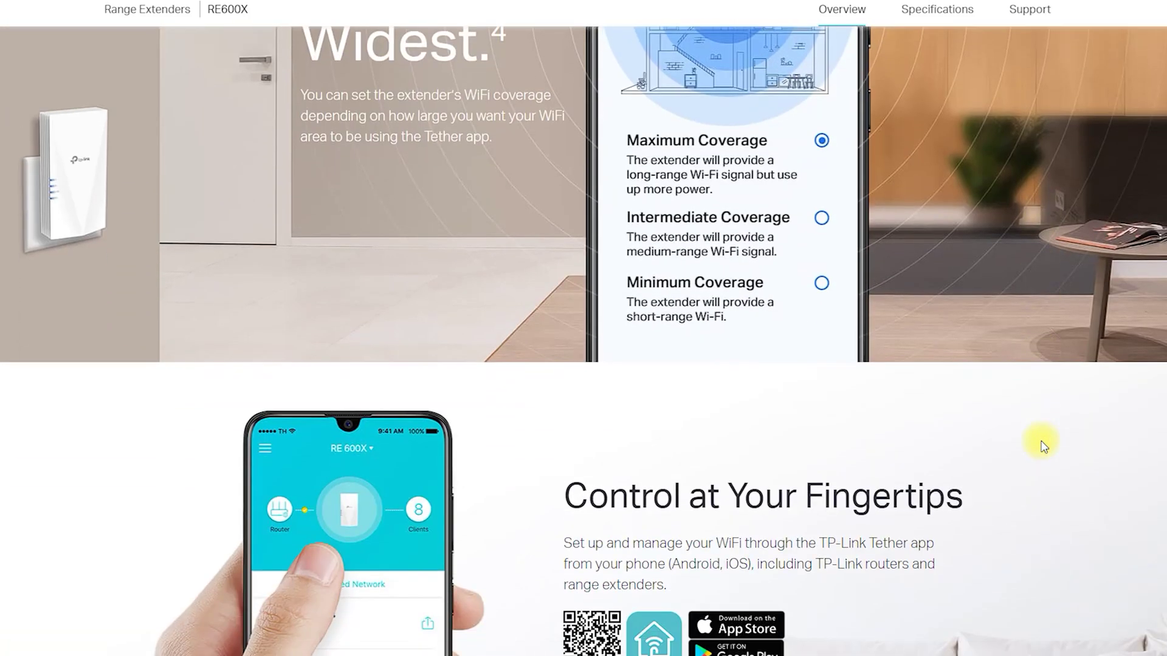
{"action": "scroll", "coordinate": [1042, 444], "scroll_direction": "down", "scroll_amount": 3}
{"action": "scroll", "coordinate": [1041, 444], "scroll_direction": "down", "scroll_amount": 2}
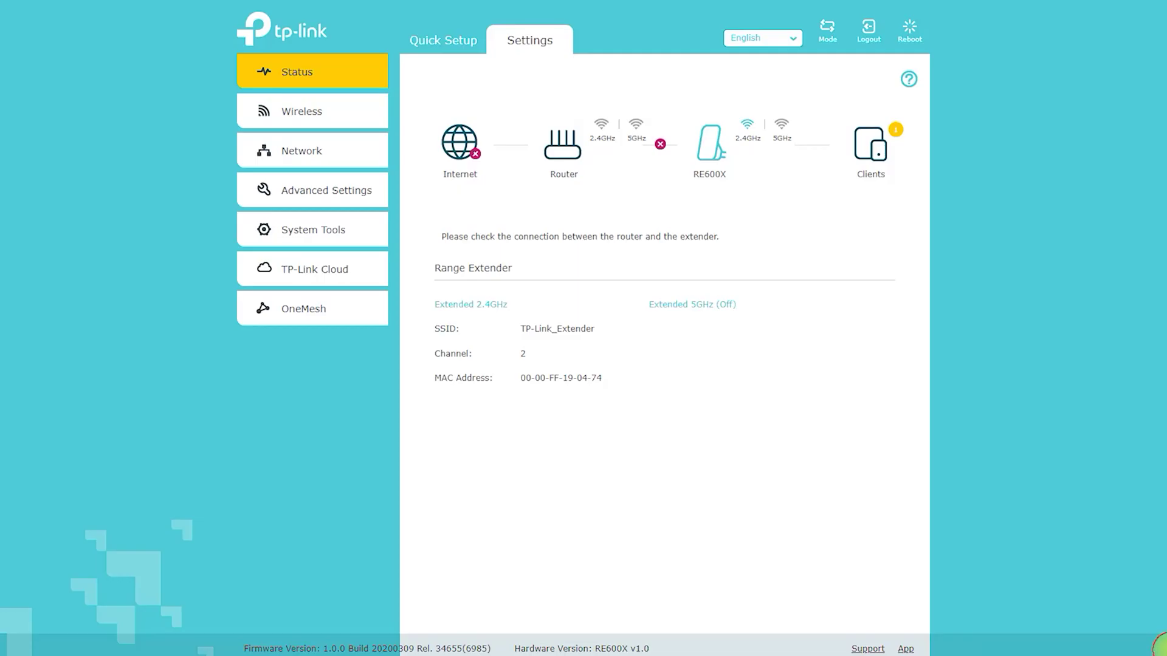
Mark up the Internet, Router, RE600X and Clients icons on the Status topology.
{"action": "left_click_drag", "start_coordinate": [429, 193], "coordinate": [592, 188]}
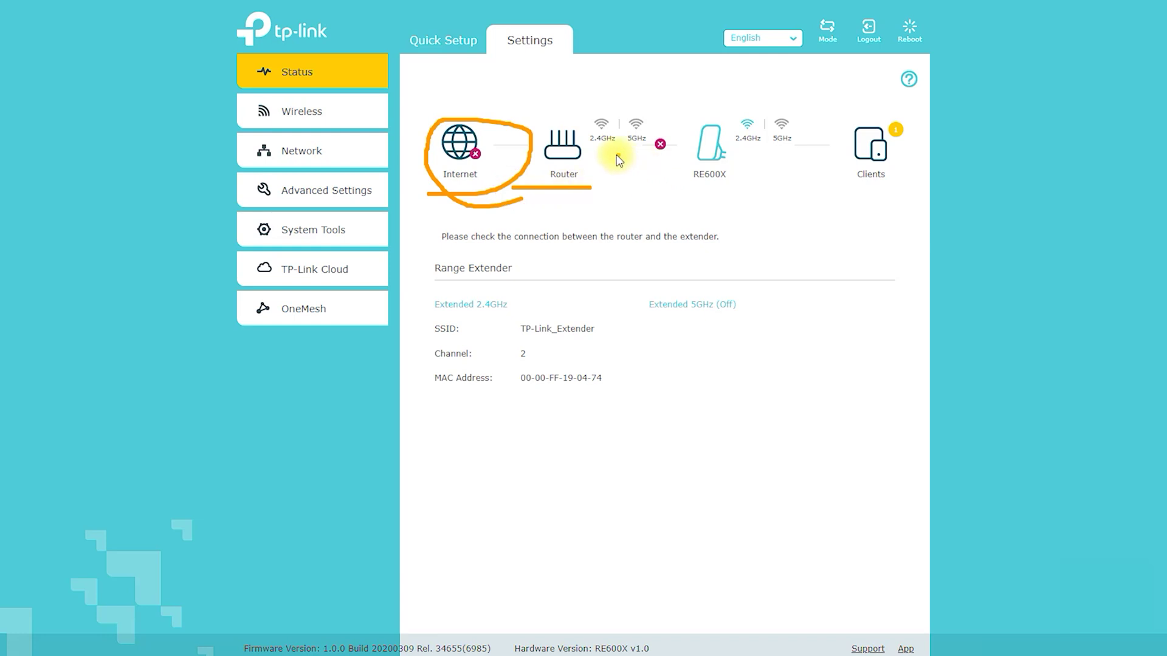
{"action": "mouse_move", "coordinate": [572, 144]}
{"action": "left_mouse_down"}
{"action": "mouse_move", "coordinate": [662, 144]}
{"action": "mouse_move", "coordinate": [602, 109]}
{"action": "mouse_move", "coordinate": [583, 155]}
{"action": "mouse_move", "coordinate": [747, 108]}
{"action": "mouse_move", "coordinate": [664, 183]}
{"action": "mouse_move", "coordinate": [775, 205]}
{"action": "mouse_move", "coordinate": [811, 110]}
{"action": "mouse_move", "coordinate": [730, 108]}
{"action": "left_mouse_up"}
{"action": "left_click_drag", "start_coordinate": [734, 147], "coordinate": [785, 151]}
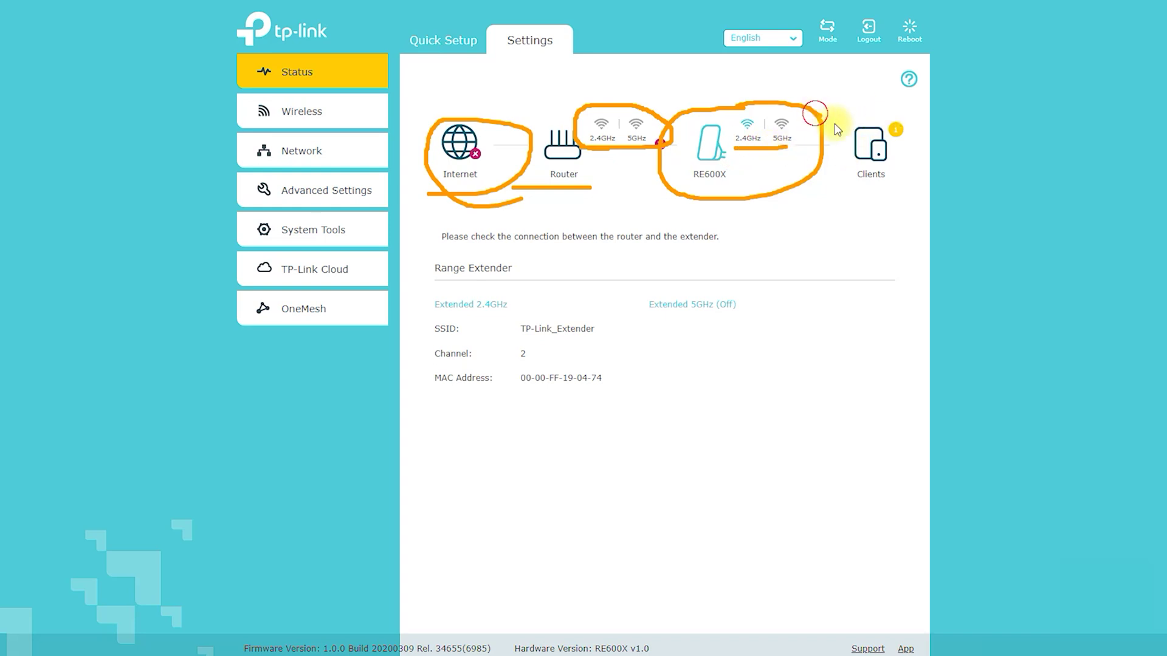
{"action": "mouse_move", "coordinate": [841, 111]}
{"action": "left_mouse_down"}
{"action": "mouse_move", "coordinate": [847, 131]}
{"action": "mouse_move", "coordinate": [816, 132]}
{"action": "left_mouse_up"}
Review the connected clients table, return to RE600X details, and launch Quick Setup.
{"action": "left_click", "coordinate": [870, 146]}
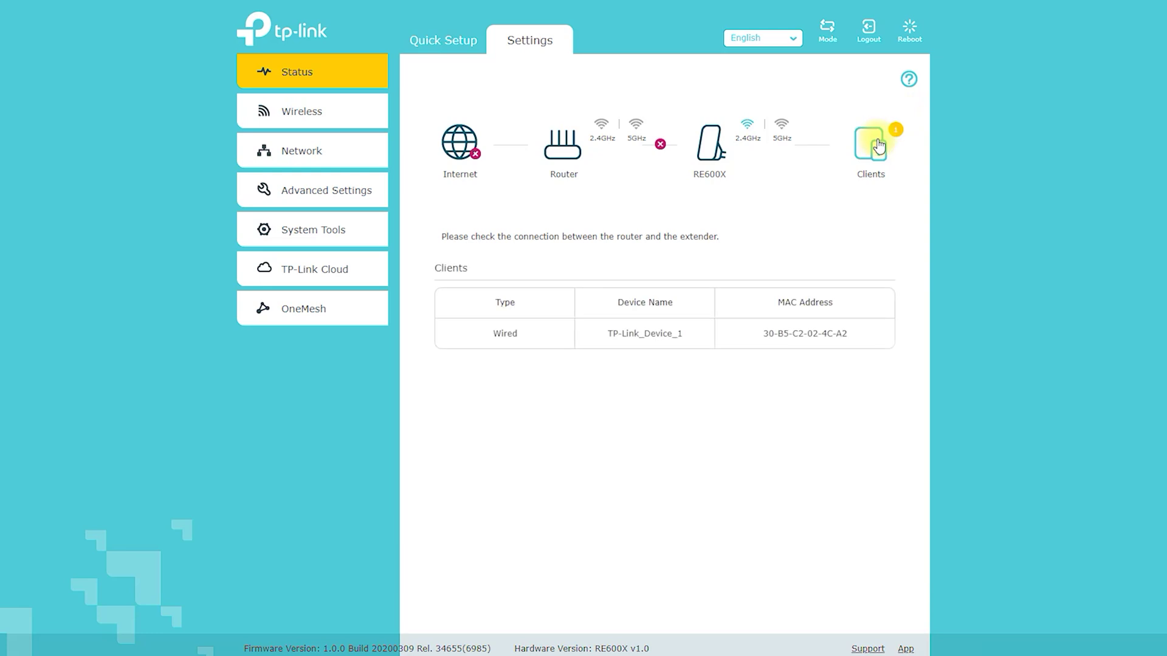
{"action": "left_click", "coordinate": [748, 127]}
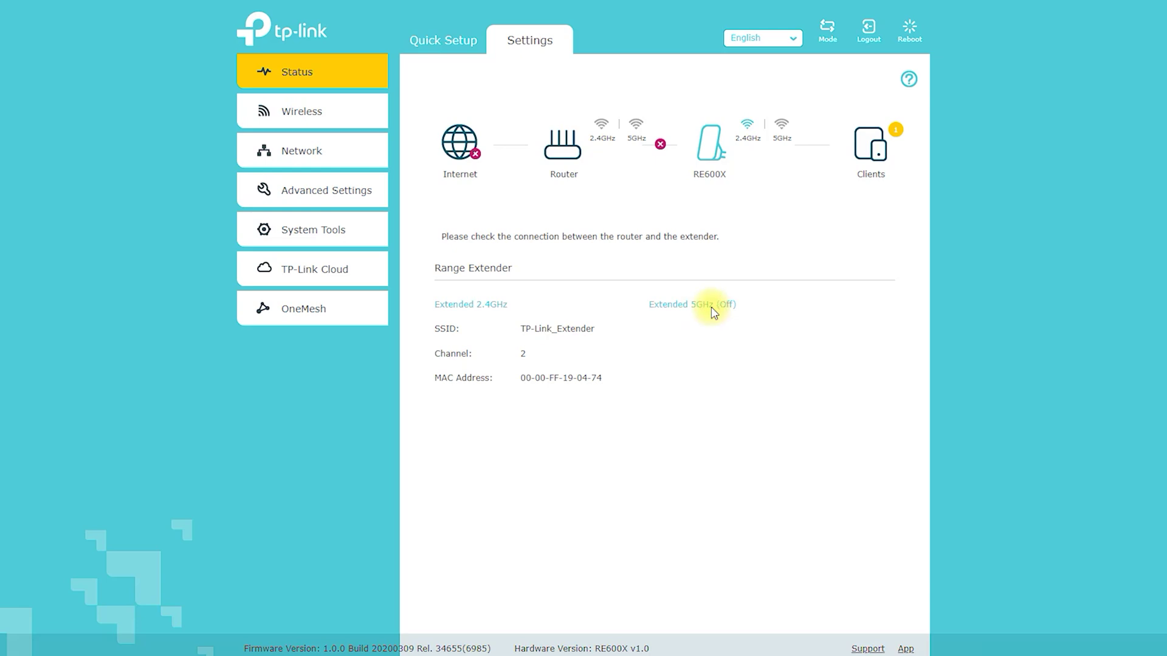
{"action": "left_click", "coordinate": [441, 46]}
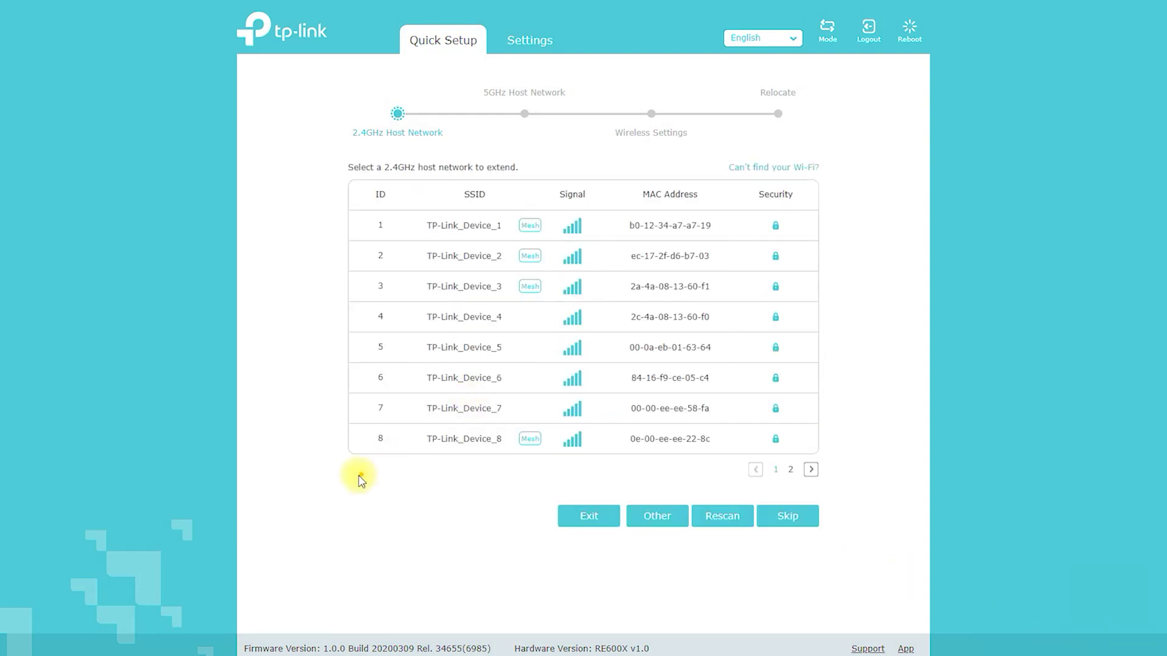
Skip the 2.4GHz host network table to the 5GHz step, then return to Settings.
{"action": "mouse_move", "coordinate": [338, 468]}
{"action": "left_mouse_down"}
{"action": "mouse_move", "coordinate": [860, 434]}
{"action": "mouse_move", "coordinate": [301, 262]}
{"action": "mouse_move", "coordinate": [340, 470]}
{"action": "left_mouse_up"}
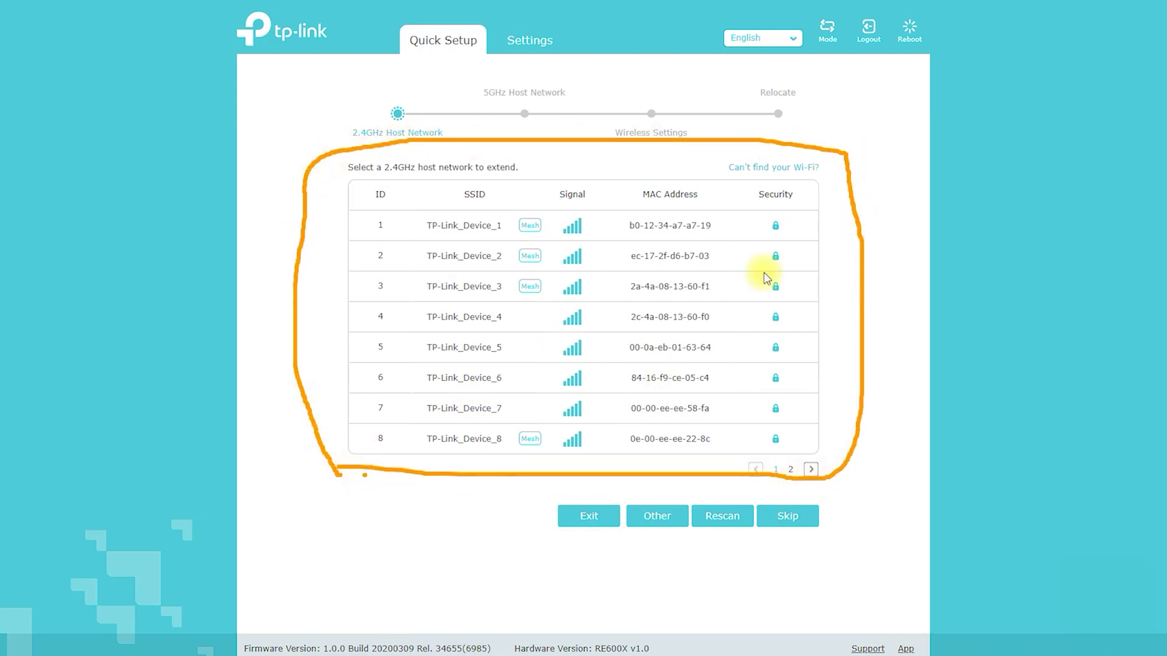
{"action": "mouse_move", "coordinate": [467, 108]}
{"action": "left_mouse_down"}
{"action": "mouse_move", "coordinate": [592, 110]}
{"action": "mouse_move", "coordinate": [465, 92]}
{"action": "mouse_move", "coordinate": [592, 73]}
{"action": "left_mouse_up"}
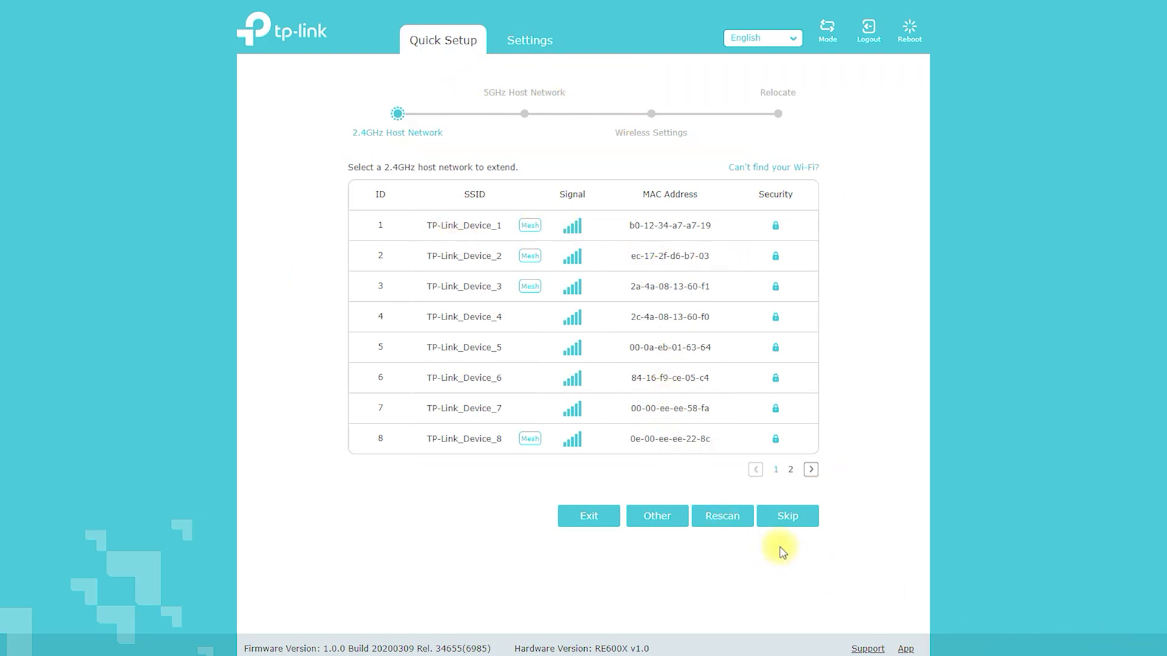
{"action": "left_click", "coordinate": [795, 517]}
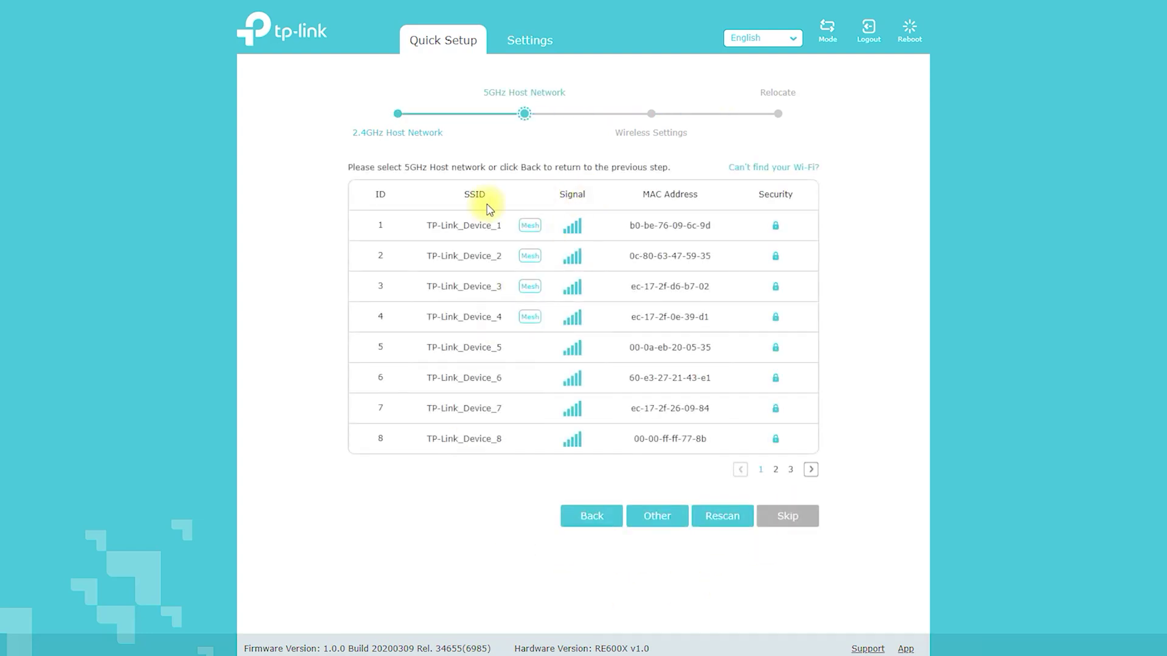
{"action": "left_click", "coordinate": [529, 41]}
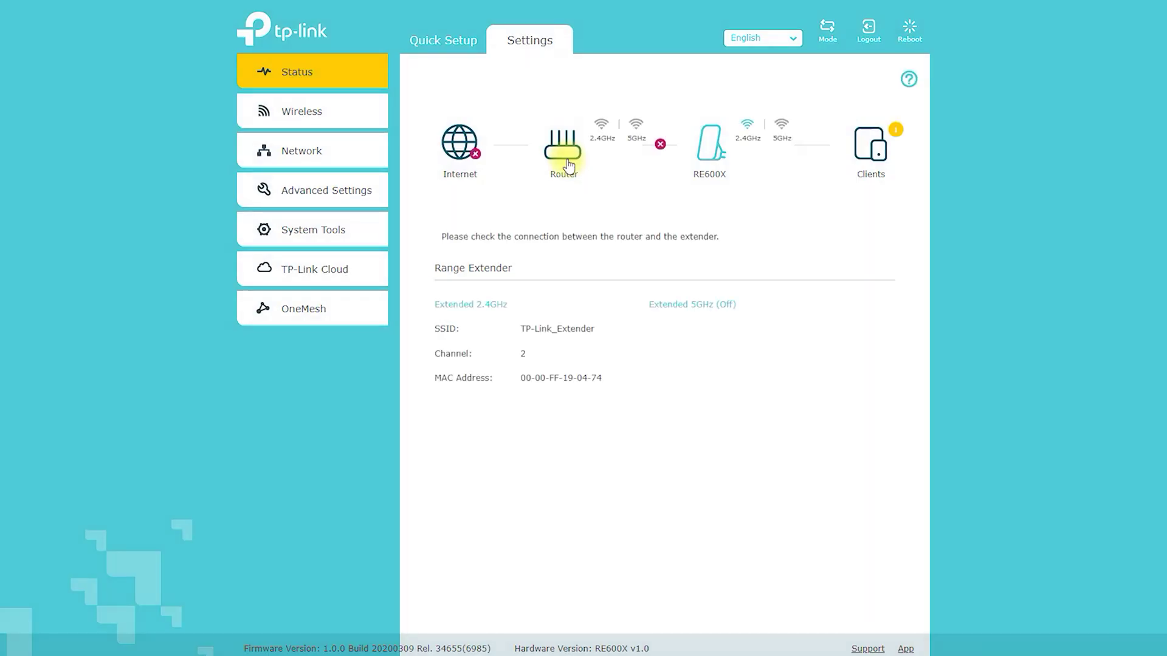
{"action": "left_click", "coordinate": [349, 111]}
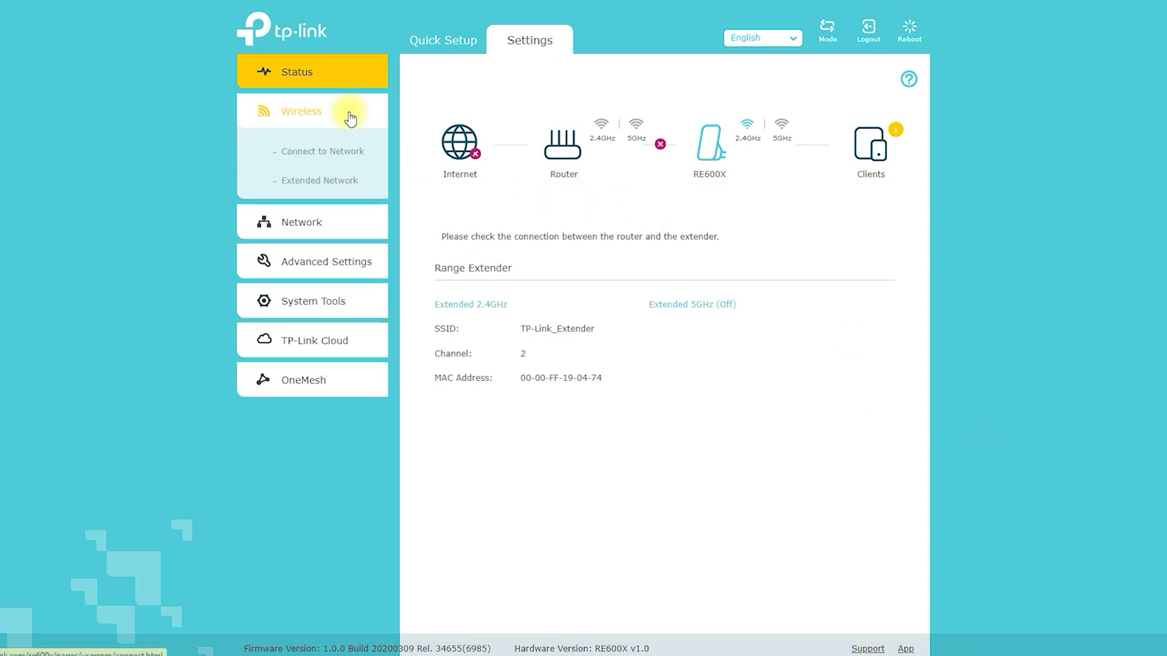
{"action": "left_click", "coordinate": [342, 156]}
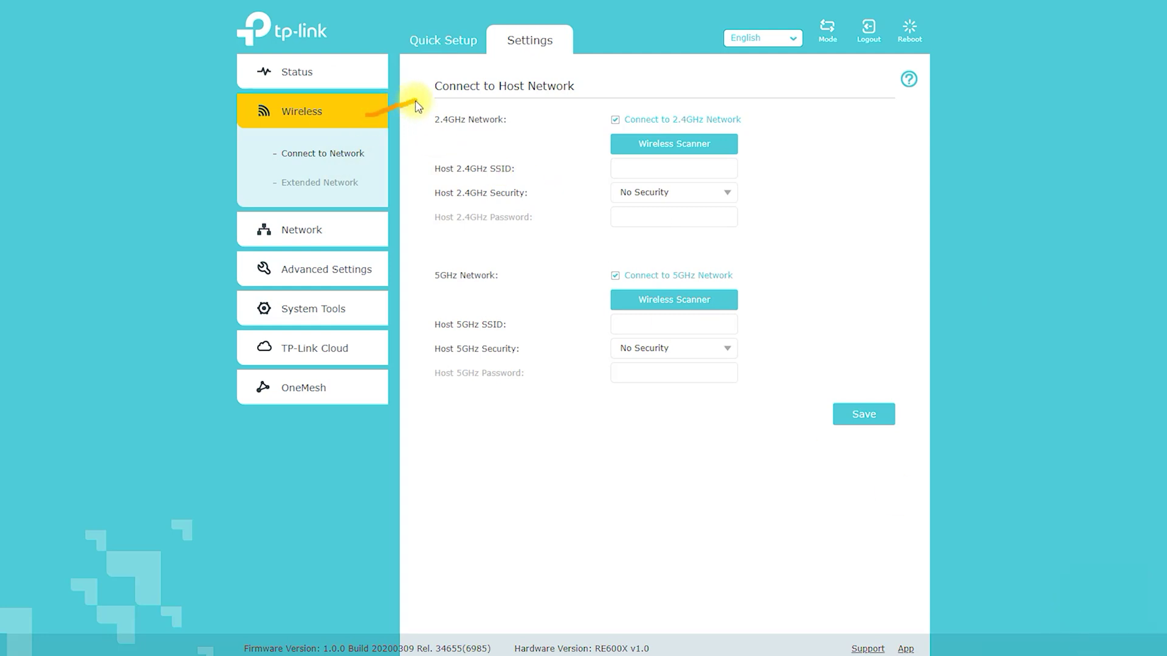
{"action": "left_click_drag", "start_coordinate": [415, 111], "coordinate": [411, 132]}
{"action": "left_click_drag", "start_coordinate": [429, 91], "coordinate": [499, 73]}
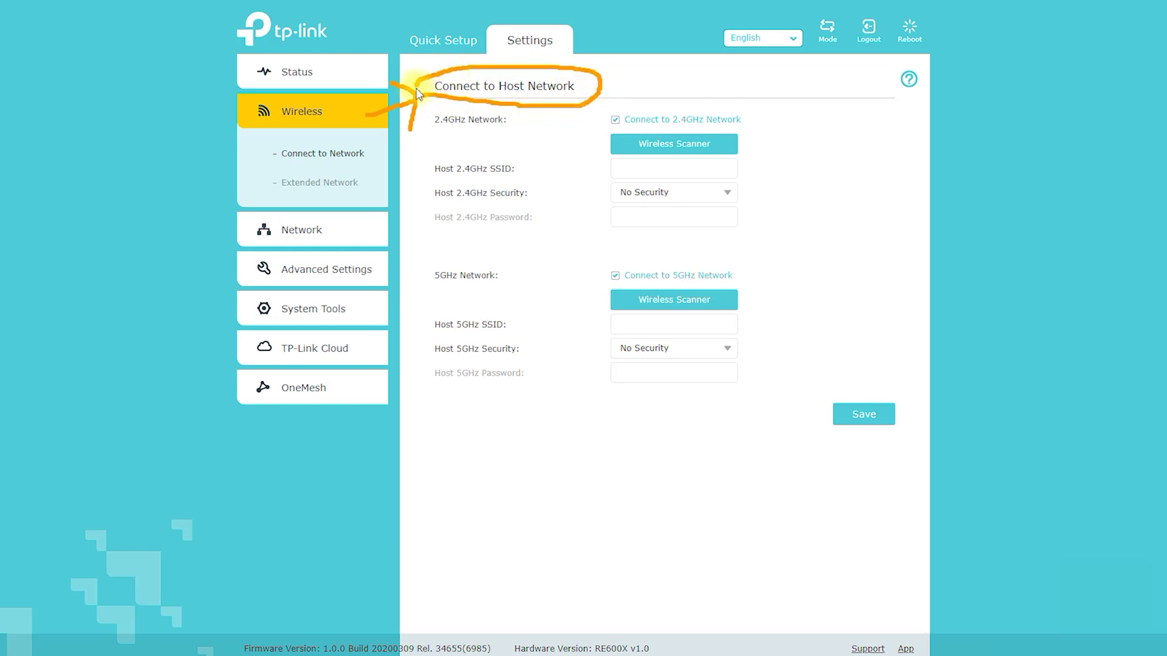
{"action": "mouse_move", "coordinate": [587, 86]}
{"action": "left_mouse_down"}
{"action": "mouse_move", "coordinate": [663, 98]}
{"action": "mouse_move", "coordinate": [673, 76]}
{"action": "mouse_move", "coordinate": [832, 269]}
{"action": "mouse_move", "coordinate": [754, 279]}
{"action": "mouse_move", "coordinate": [778, 257]}
{"action": "mouse_move", "coordinate": [765, 281]}
{"action": "mouse_move", "coordinate": [824, 328]}
{"action": "left_mouse_up"}
{"action": "key", "text": "Escape"}
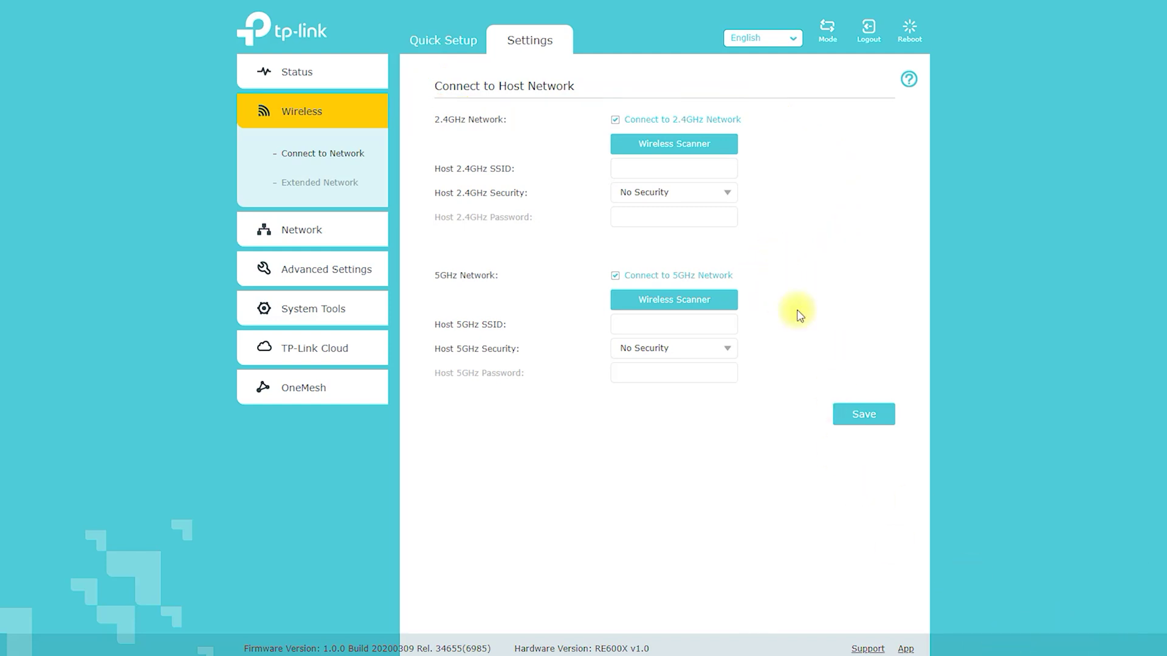
Pick TP-Link_Device_1 as the 2.4GHz host with WPA2-PSK security and its password.
{"action": "left_click", "coordinate": [728, 195]}
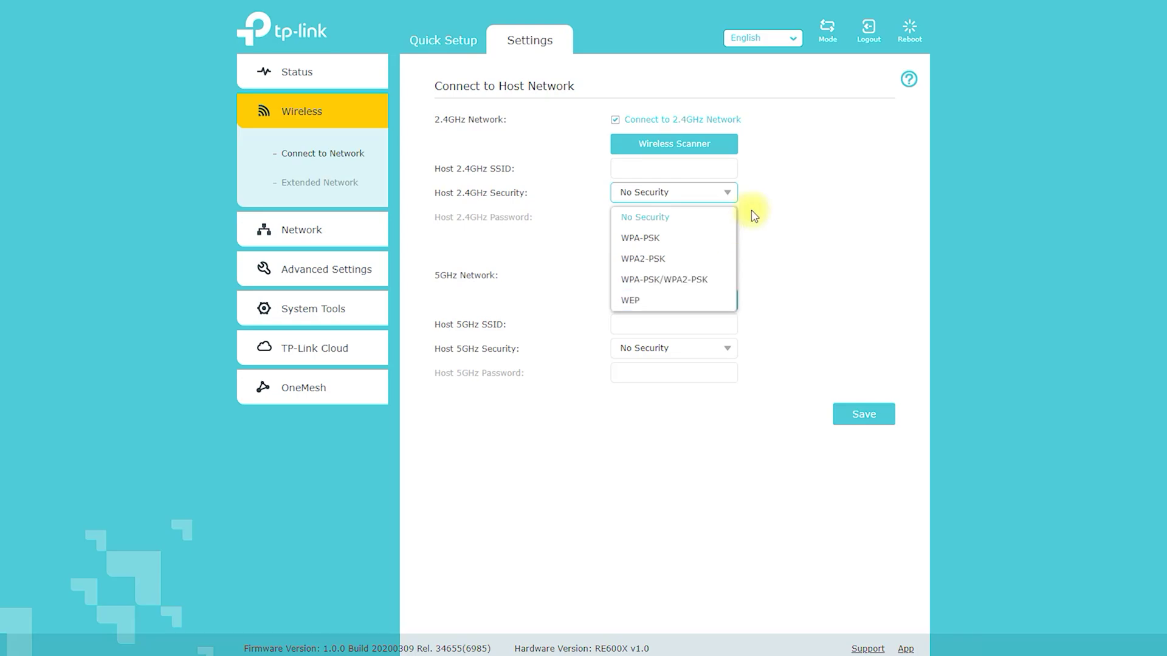
{"action": "left_click", "coordinate": [793, 150]}
{"action": "left_click", "coordinate": [674, 144]}
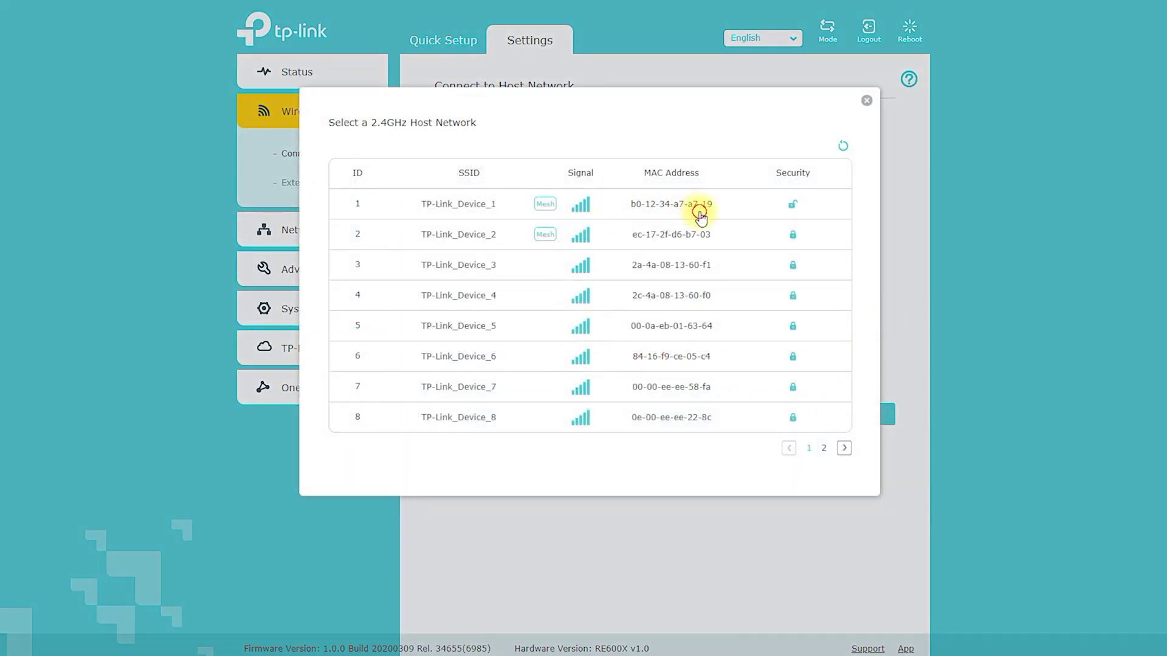
{"action": "left_click", "coordinate": [700, 215]}
{"action": "left_click", "coordinate": [697, 196]}
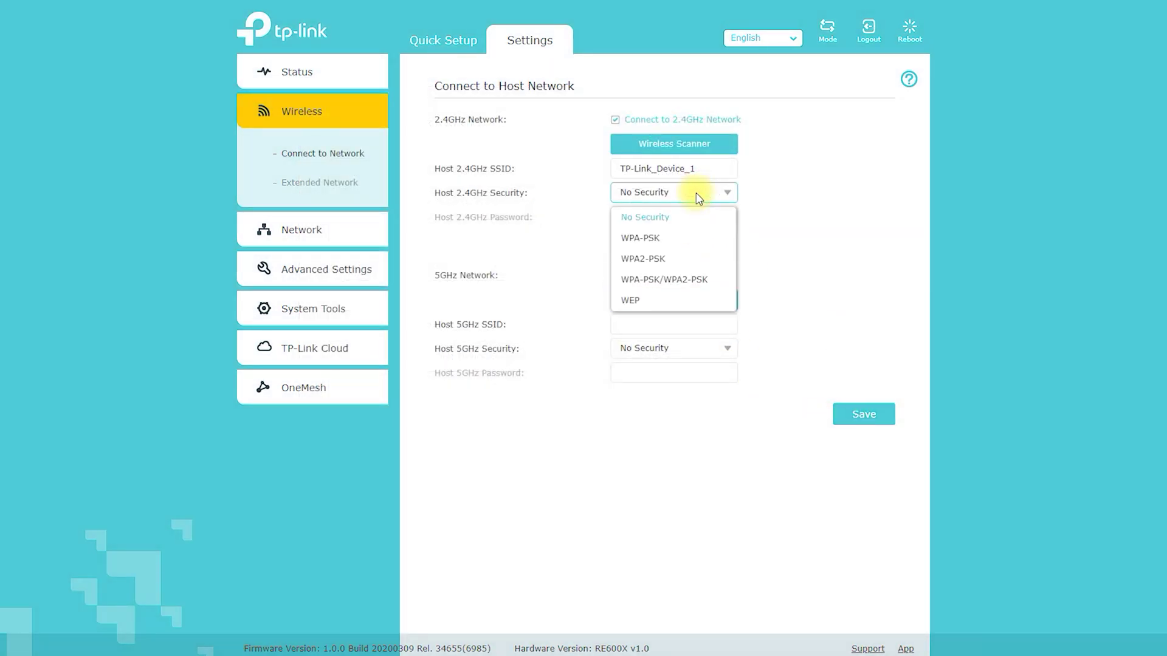
{"action": "left_click", "coordinate": [680, 259]}
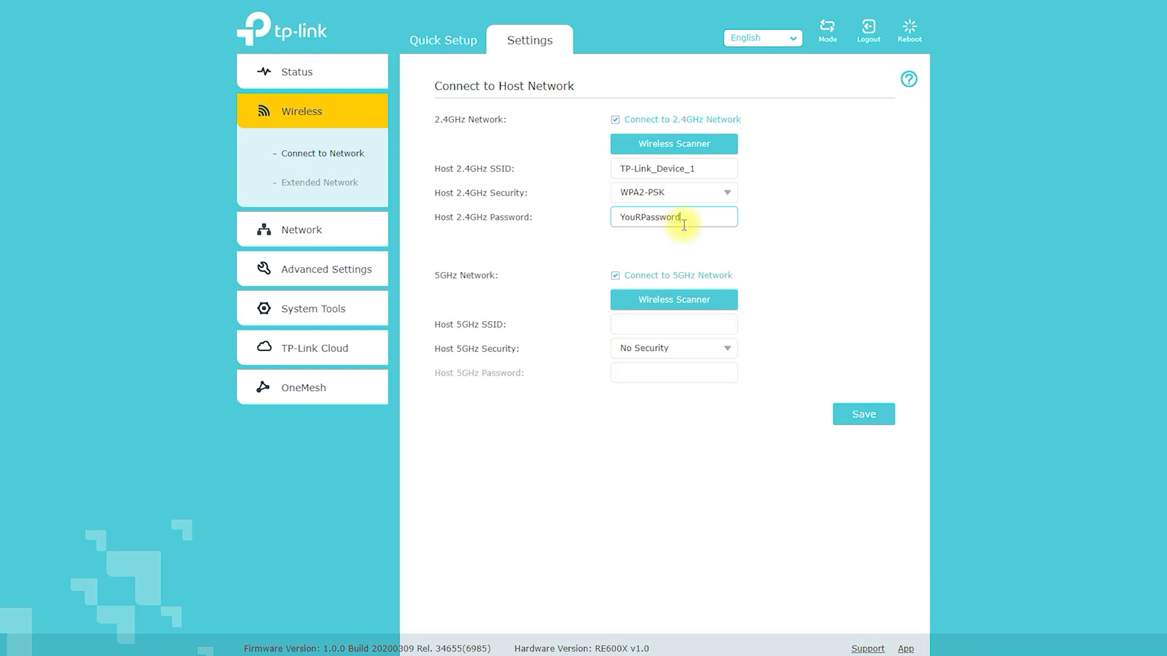
{"action": "left_click", "coordinate": [924, 436]}
{"action": "left_click_drag", "start_coordinate": [564, 234], "coordinate": [688, 228]}
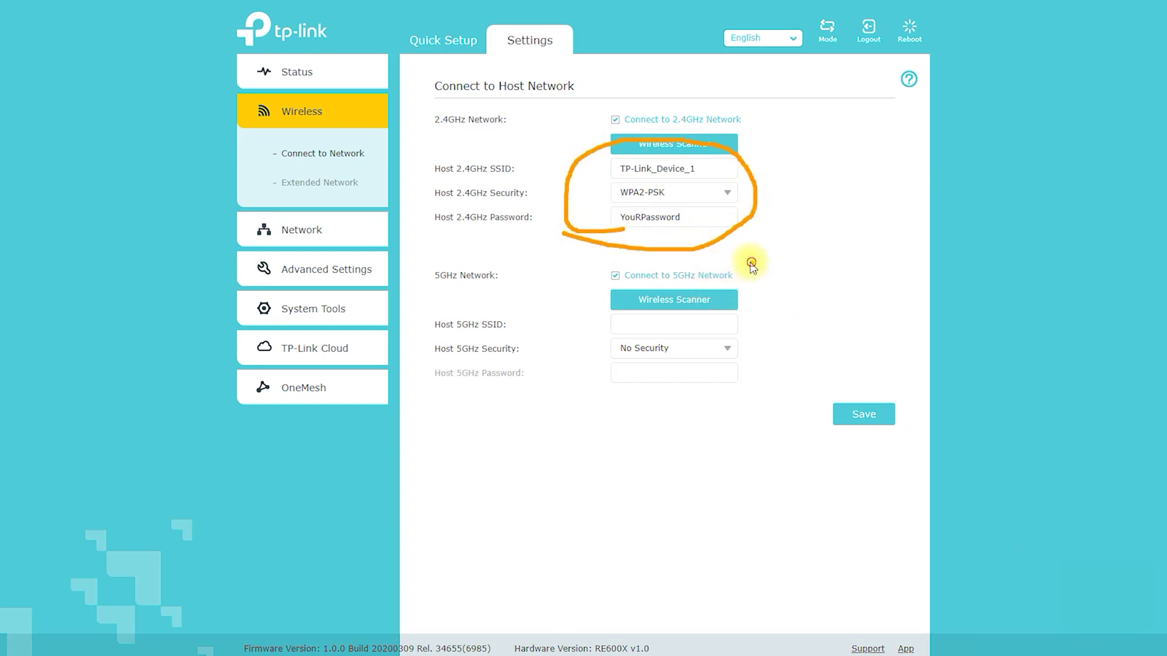
{"action": "mouse_move", "coordinate": [751, 264]}
{"action": "left_mouse_down"}
{"action": "mouse_move", "coordinate": [629, 418]}
{"action": "mouse_move", "coordinate": [700, 276]}
{"action": "left_mouse_up"}
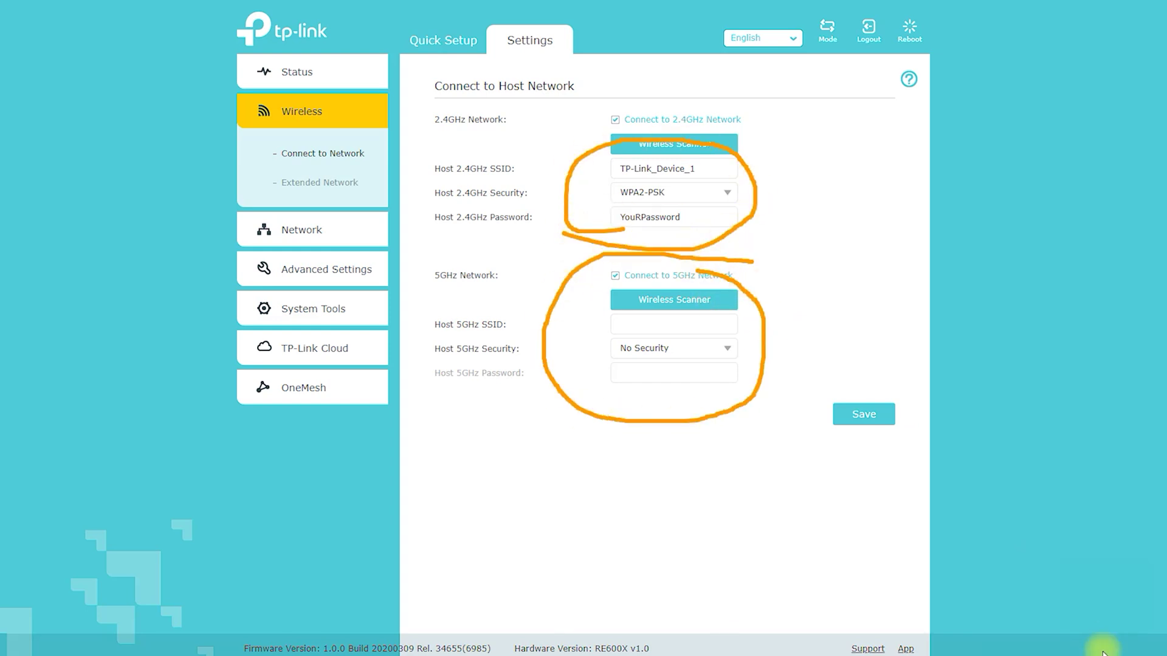
Choose TP-Link_Device_9 as the 5GHz host with WPA2-PSK and password, and save.
{"action": "left_click", "coordinate": [697, 298]}
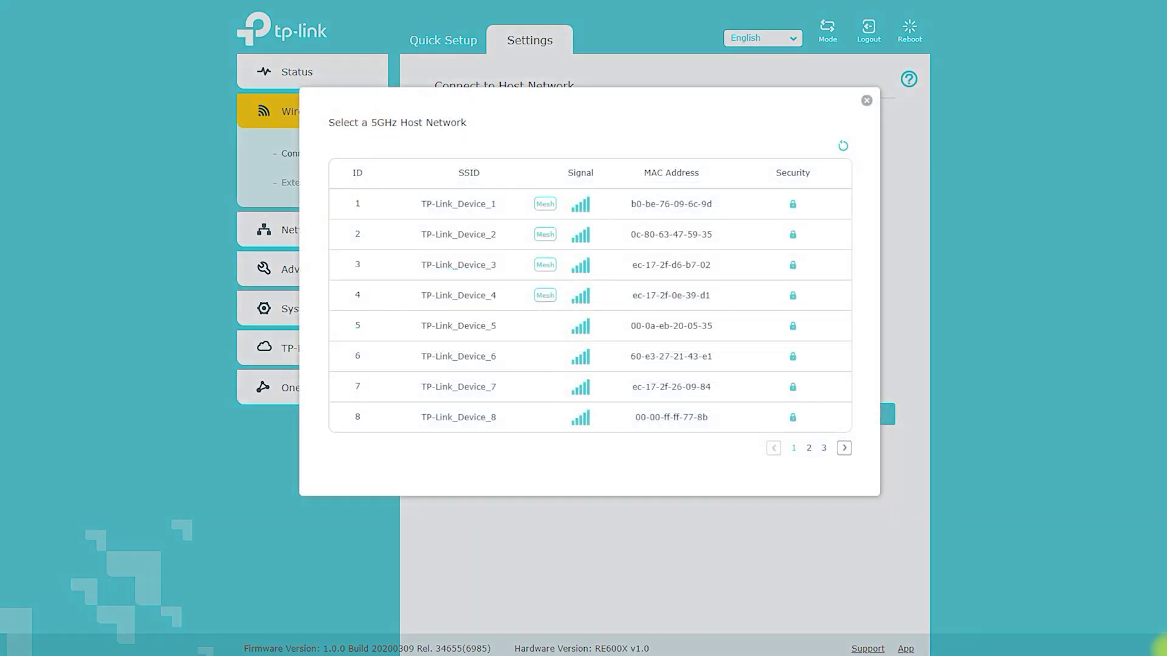
{"action": "left_click", "coordinate": [845, 449]}
{"action": "left_click", "coordinate": [690, 203]}
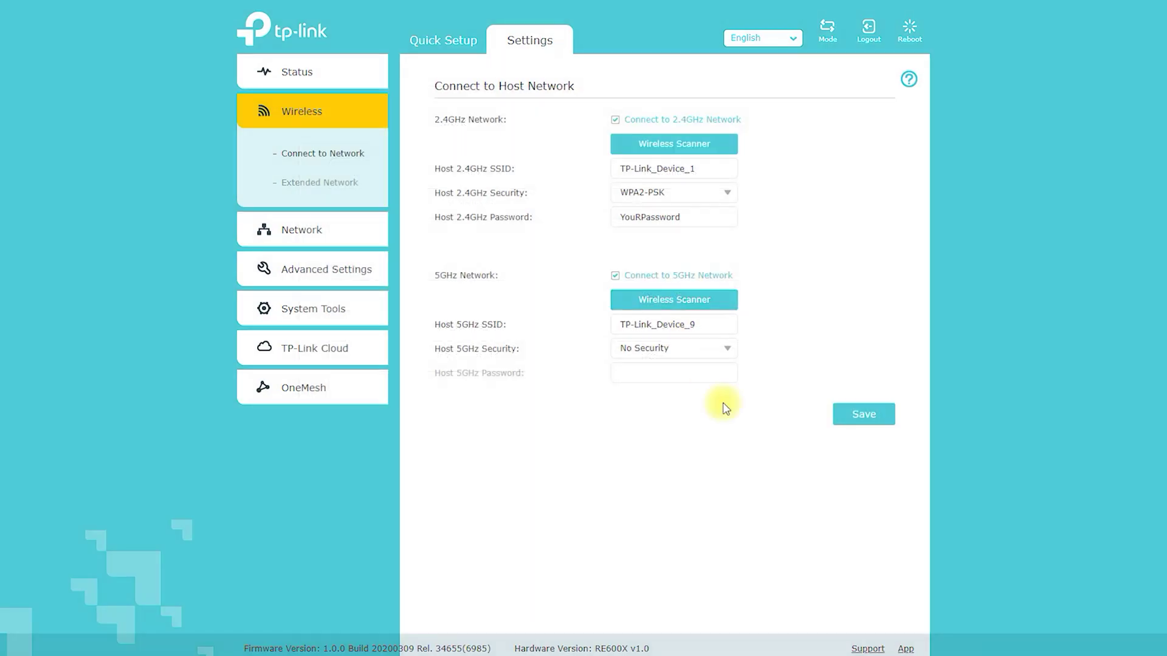
{"action": "left_click", "coordinate": [726, 349]}
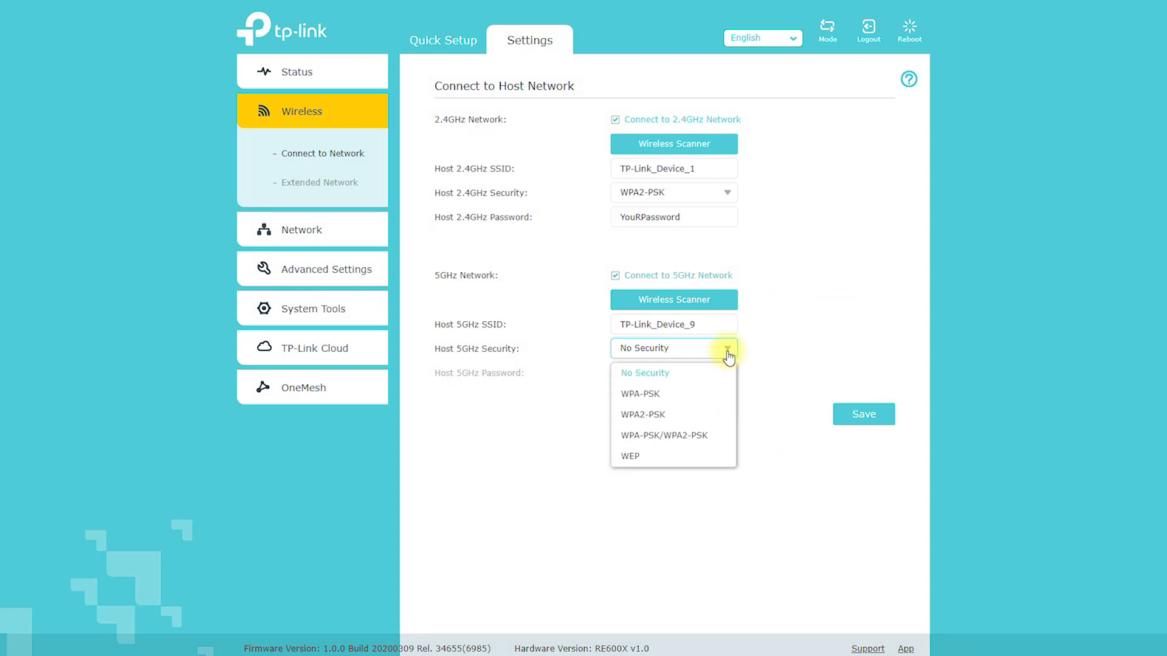
{"action": "left_click", "coordinate": [712, 416]}
{"action": "left_click", "coordinate": [696, 374]}
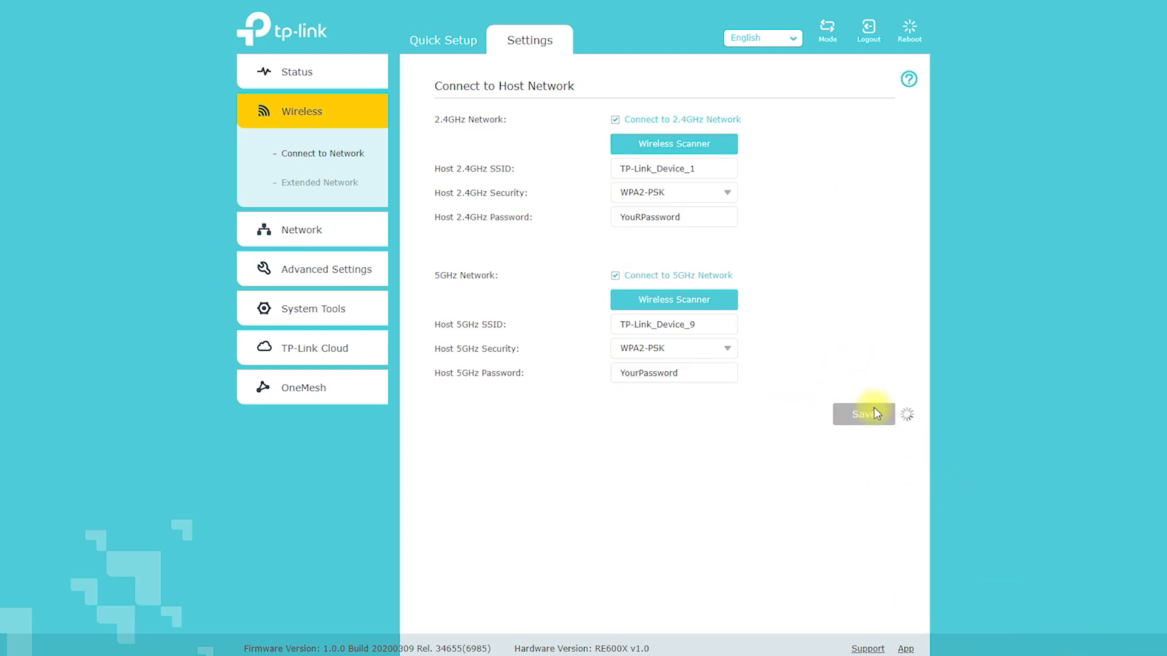
{"action": "left_click", "coordinate": [319, 182]}
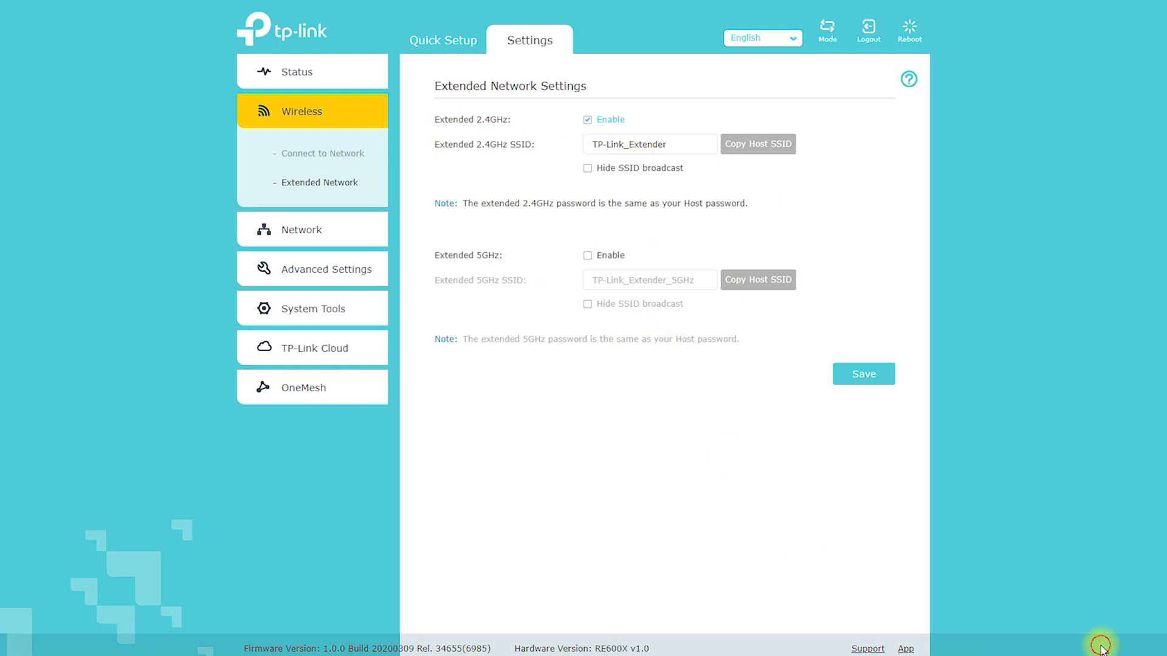
Mark up the fields on the Extended Network Settings page.
{"action": "mouse_move", "coordinate": [375, 183]}
{"action": "left_mouse_down"}
{"action": "mouse_move", "coordinate": [567, 157]}
{"action": "mouse_move", "coordinate": [545, 160]}
{"action": "mouse_move", "coordinate": [591, 206]}
{"action": "left_mouse_up"}
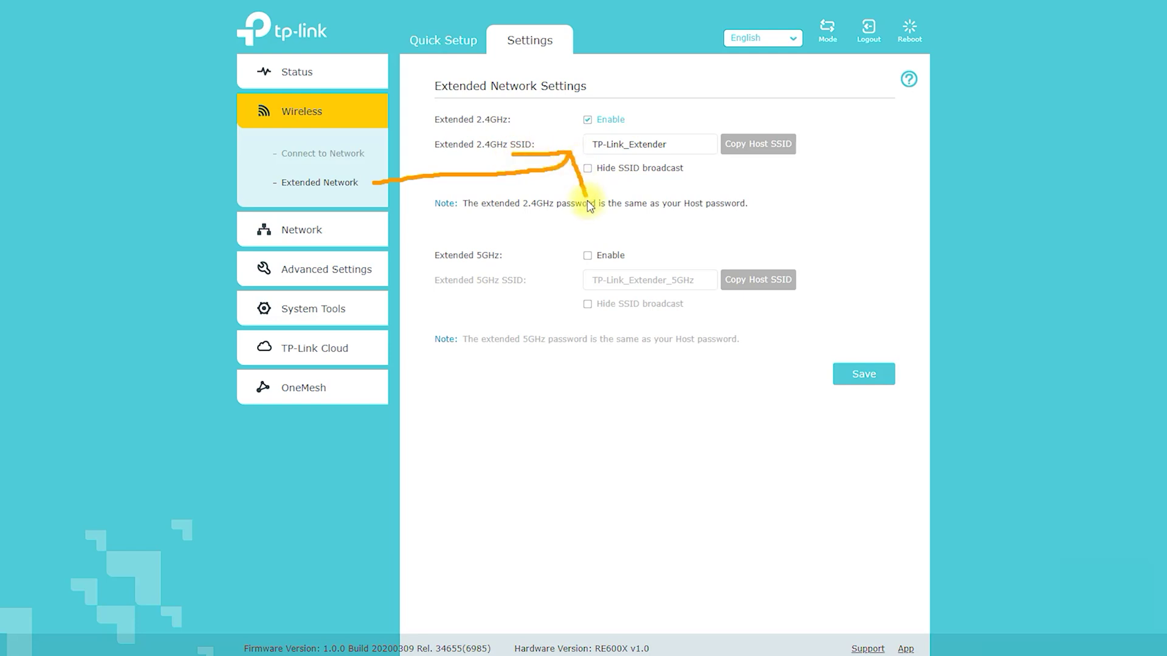
{"action": "left_click", "coordinate": [502, 310]}
{"action": "mouse_move", "coordinate": [376, 188]}
{"action": "left_mouse_down"}
{"action": "mouse_move", "coordinate": [419, 273]}
{"action": "mouse_move", "coordinate": [547, 301]}
{"action": "mouse_move", "coordinate": [574, 296]}
{"action": "mouse_move", "coordinate": [564, 344]}
{"action": "left_mouse_up"}
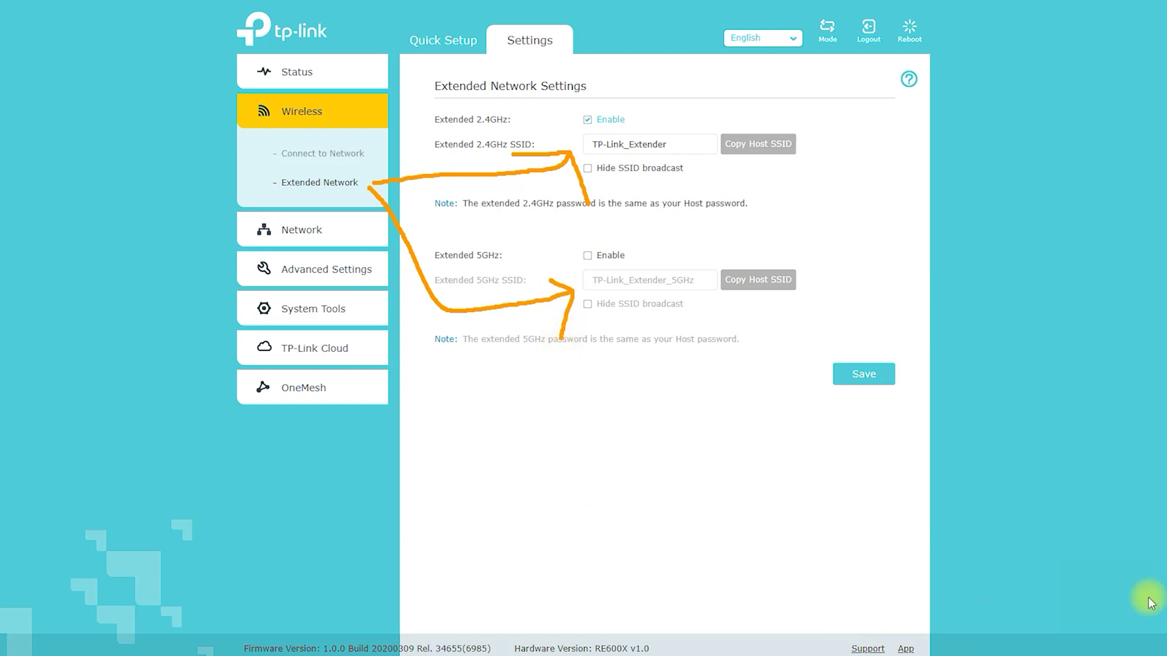
{"action": "mouse_move", "coordinate": [567, 239]}
{"action": "left_mouse_down"}
{"action": "mouse_move", "coordinate": [656, 261]}
{"action": "mouse_move", "coordinate": [570, 250]}
{"action": "left_mouse_up"}
{"action": "mouse_move", "coordinate": [711, 217]}
{"action": "left_mouse_down"}
{"action": "mouse_move", "coordinate": [629, 230]}
{"action": "mouse_move", "coordinate": [625, 242]}
{"action": "left_mouse_up"}
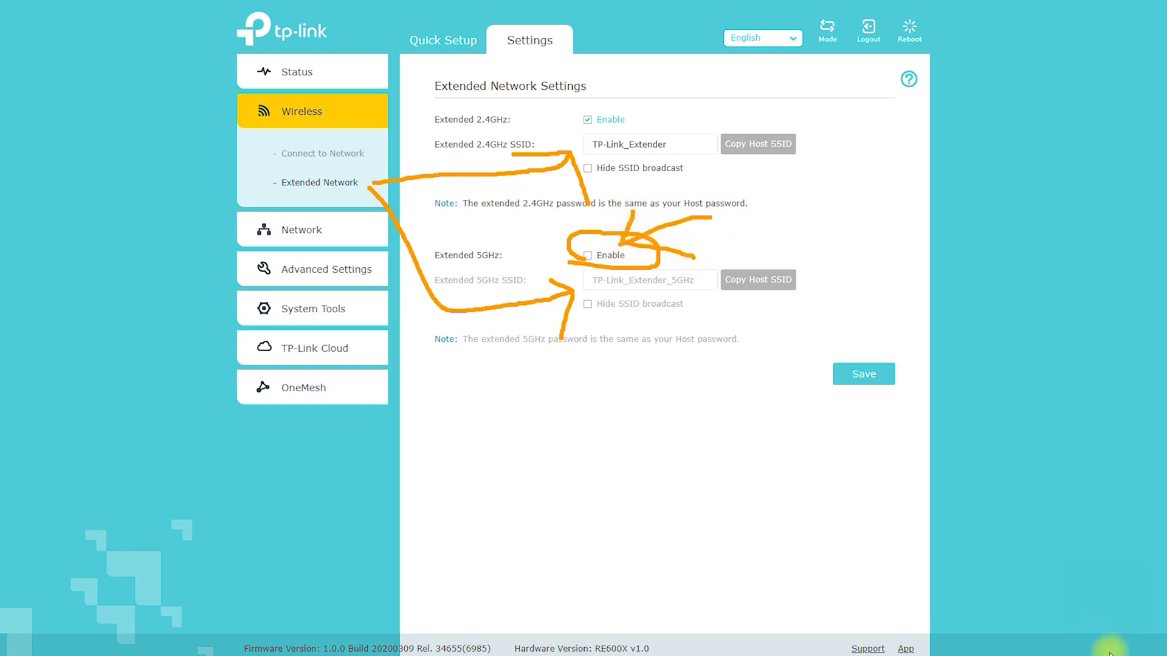
{"action": "key", "text": "Escape"}
Enable the extended 5GHz network and rename it 'Your wifi Name'.
{"action": "left_click", "coordinate": [588, 255]}
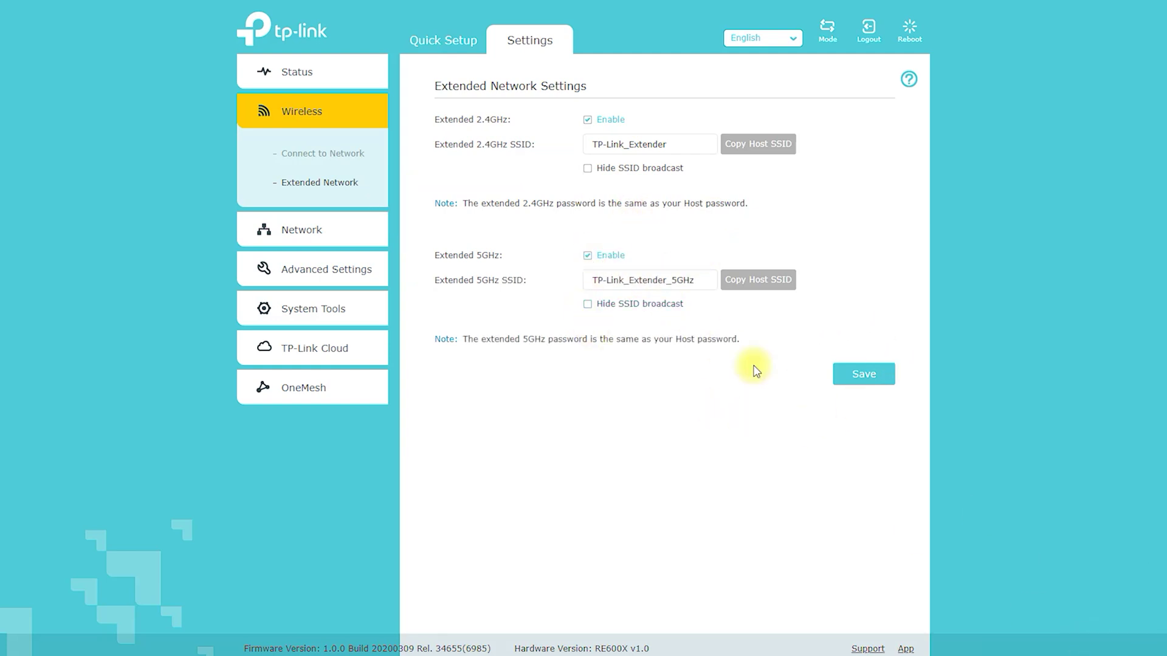
{"action": "left_click_drag", "start_coordinate": [700, 281], "coordinate": [550, 284]}
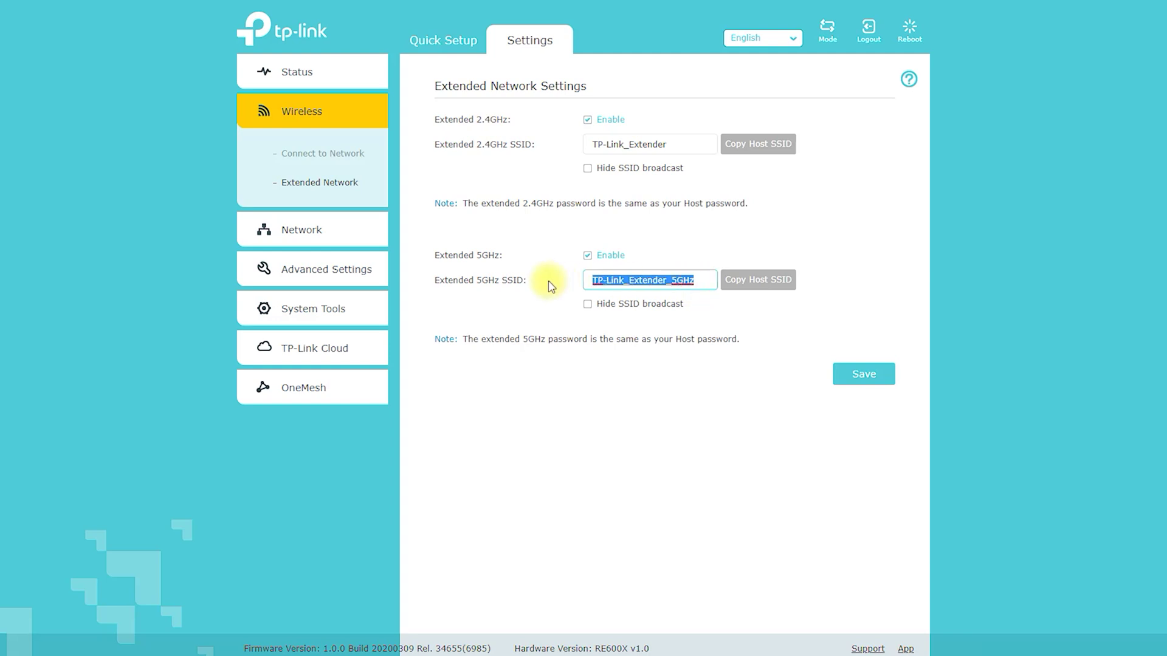
{"action": "type", "text": "Your wifi Name"}
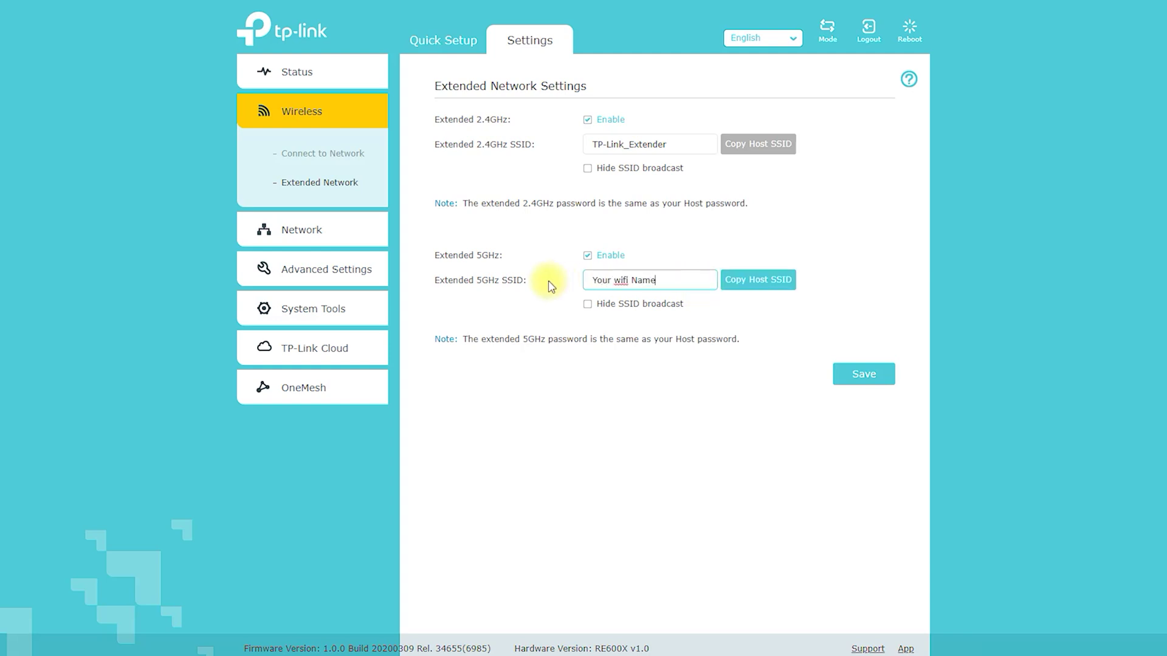
{"action": "left_click", "coordinate": [299, 230]}
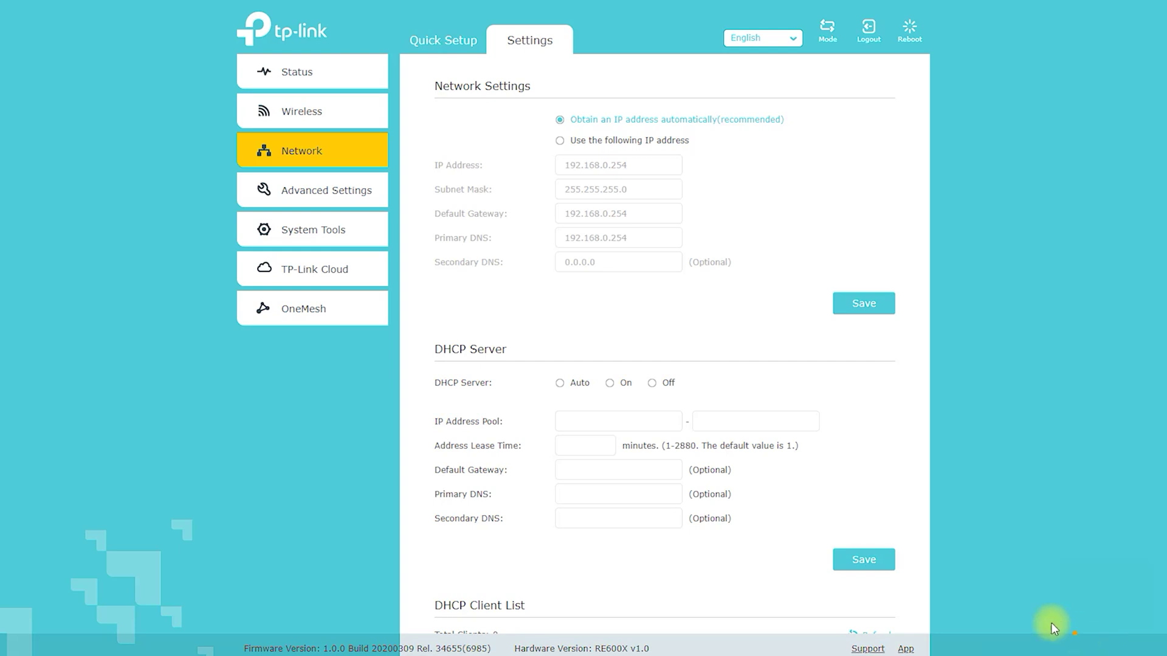
Switch the extender to 'Use the following IP address' and set DHCP server to Auto.
{"action": "left_click_drag", "start_coordinate": [429, 96], "coordinate": [552, 86]}
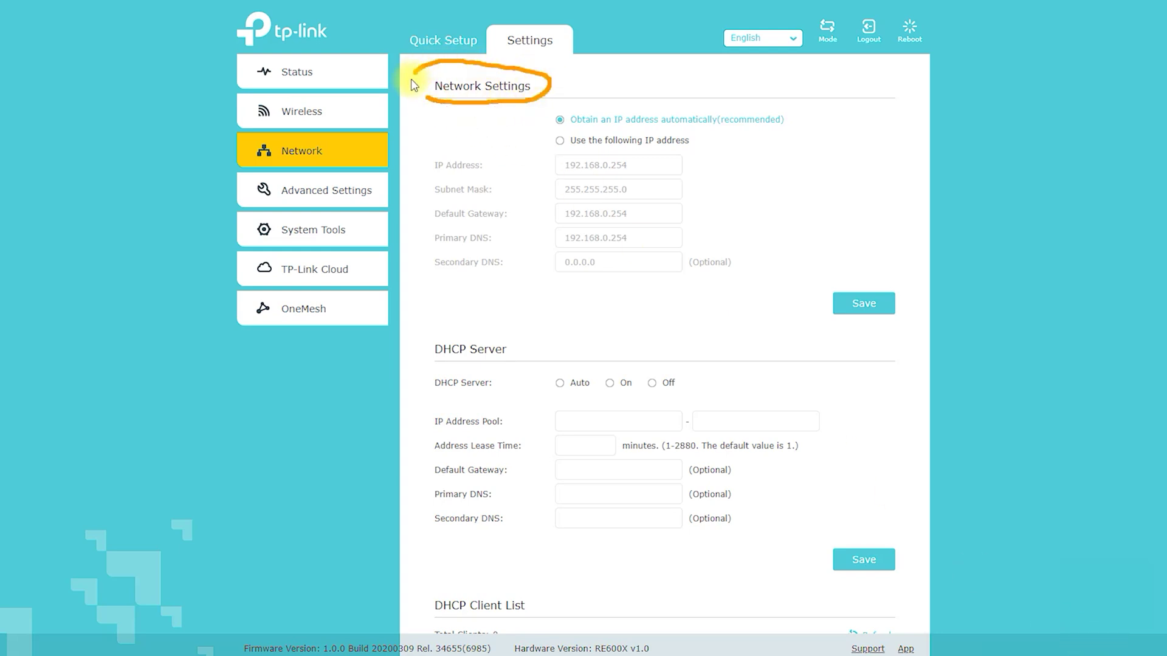
{"action": "left_click_drag", "start_coordinate": [551, 87], "coordinate": [716, 150]}
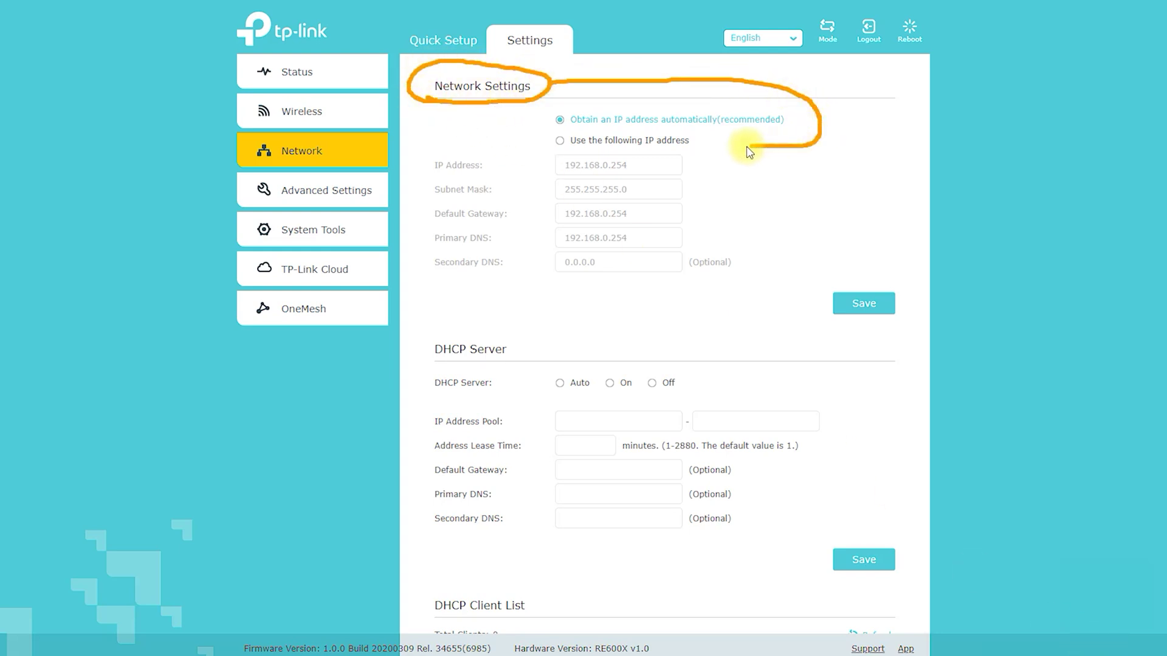
{"action": "left_click_drag", "start_coordinate": [713, 146], "coordinate": [793, 164]}
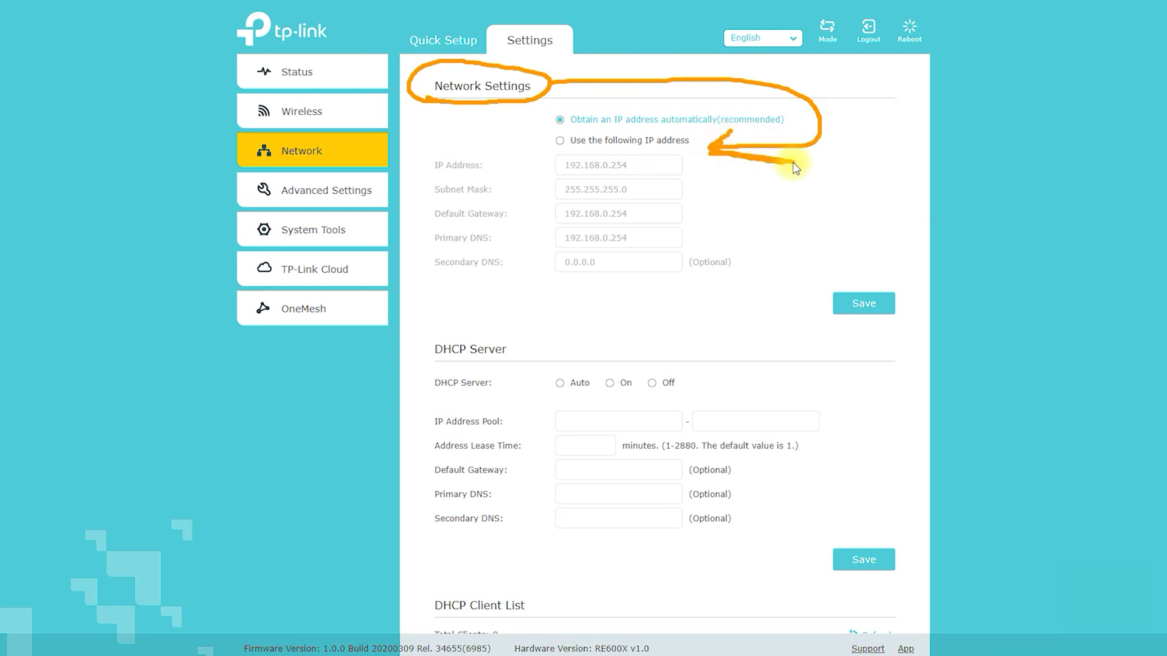
{"action": "left_click", "coordinate": [559, 141]}
{"action": "left_click", "coordinate": [1112, 651]}
{"action": "scroll", "coordinate": [638, 182], "scroll_direction": "down", "scroll_amount": 1}
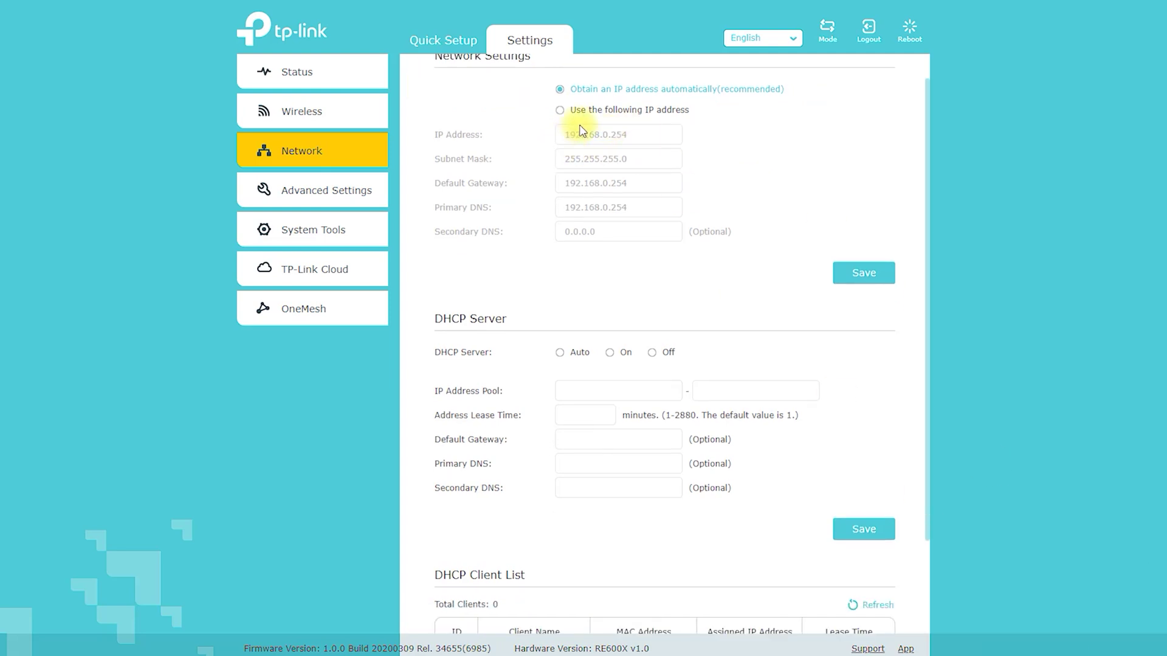
{"action": "left_click", "coordinate": [560, 109]}
{"action": "scroll", "coordinate": [592, 137], "scroll_direction": "down", "scroll_amount": 1}
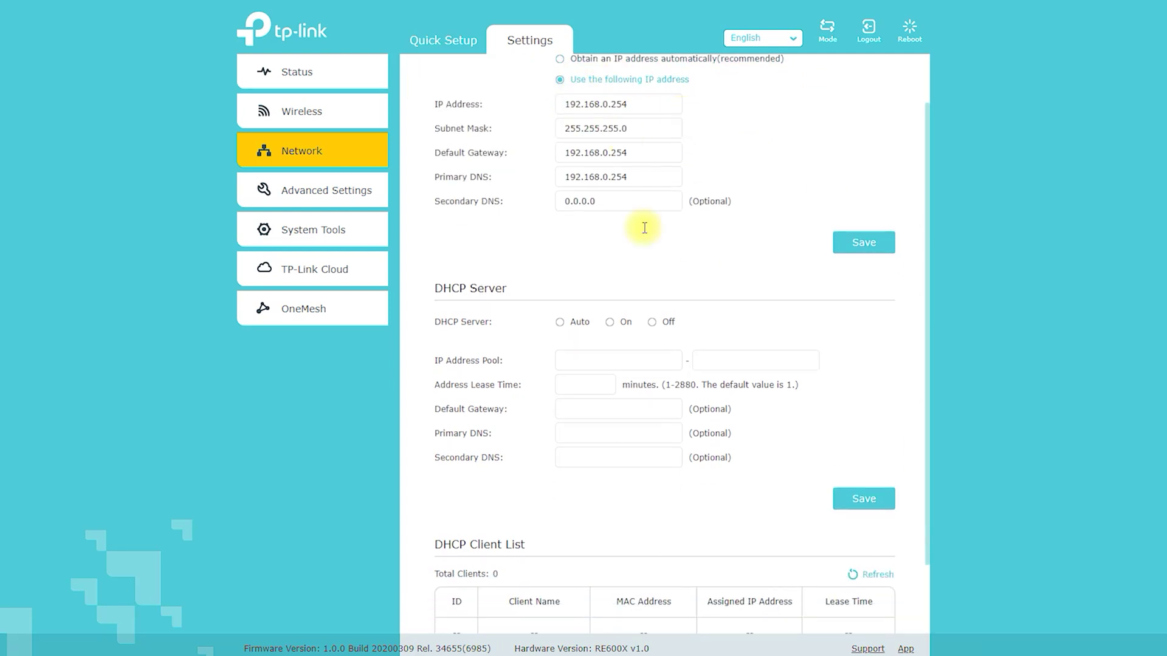
{"action": "scroll", "coordinate": [475, 301], "scroll_direction": "down", "scroll_amount": 1}
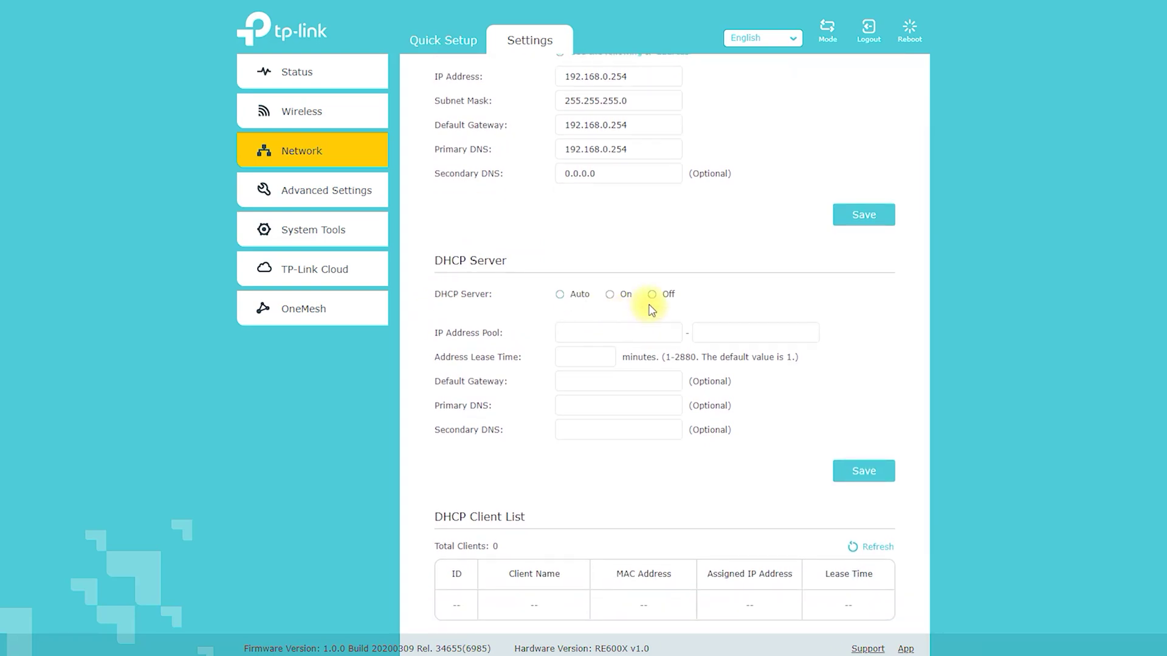
{"action": "scroll", "coordinate": [651, 309], "scroll_direction": "up", "scroll_amount": 1}
{"action": "scroll", "coordinate": [666, 301], "scroll_direction": "down", "scroll_amount": 1}
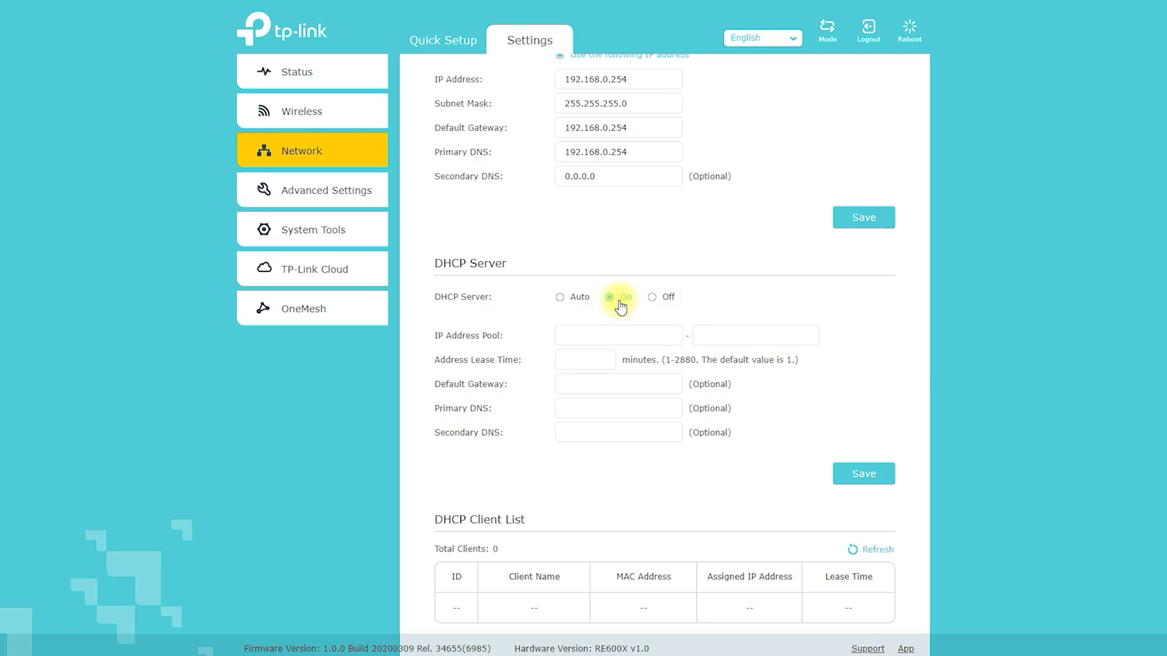
{"action": "left_click", "coordinate": [653, 298]}
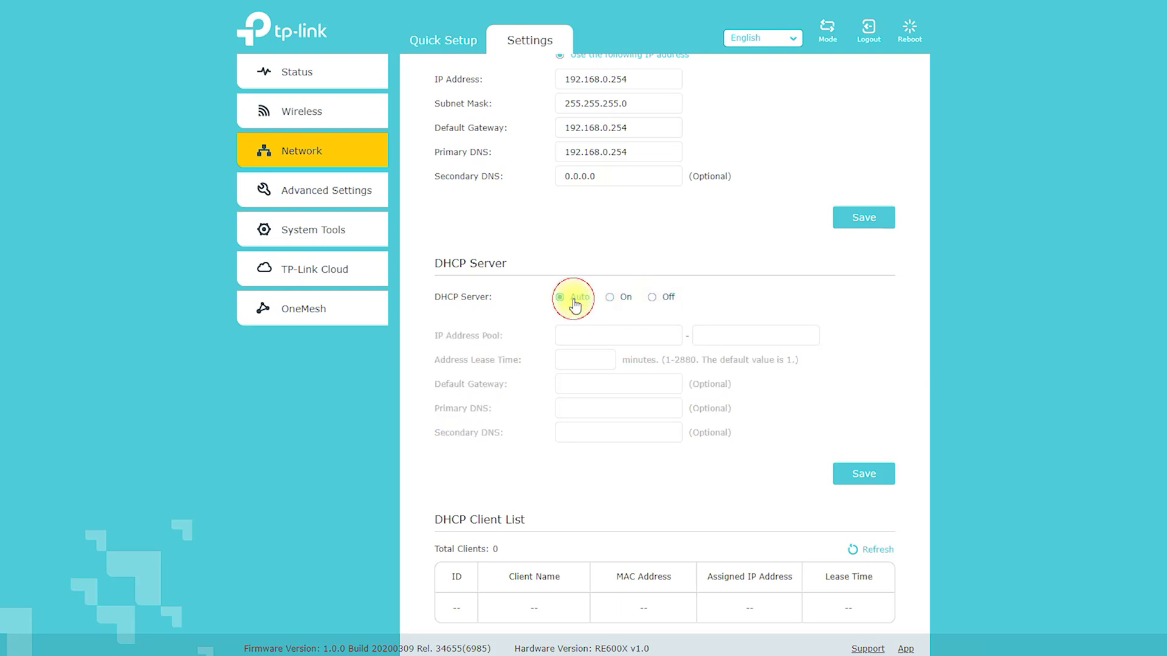
{"action": "scroll", "coordinate": [678, 446], "scroll_direction": "down", "scroll_amount": 1}
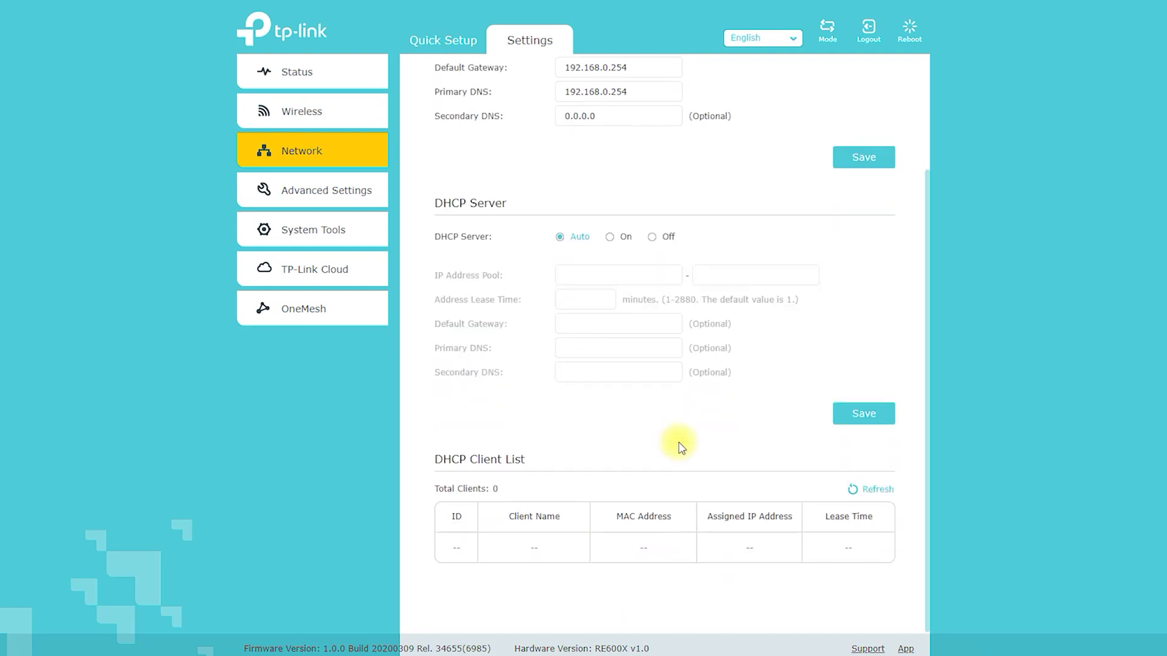
Open Power Schedule under Advanced Settings and preview a new 21:00–09:00 power-off entry.
{"action": "left_click", "coordinate": [354, 192]}
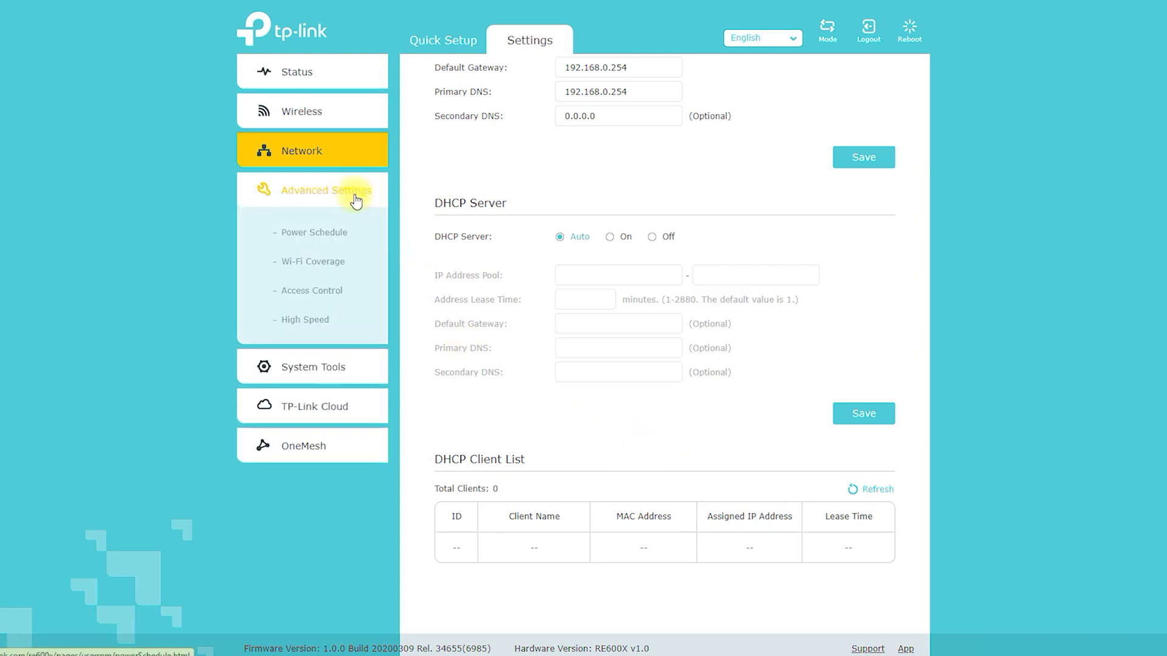
{"action": "left_click", "coordinate": [333, 239]}
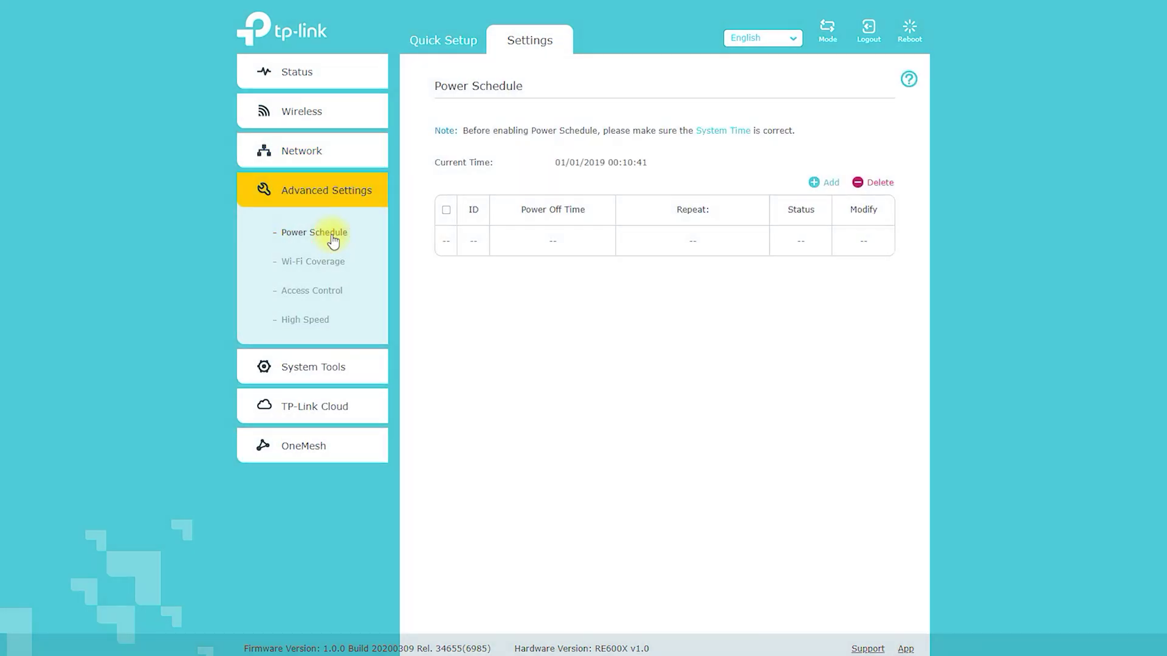
{"action": "left_click", "coordinate": [823, 185]}
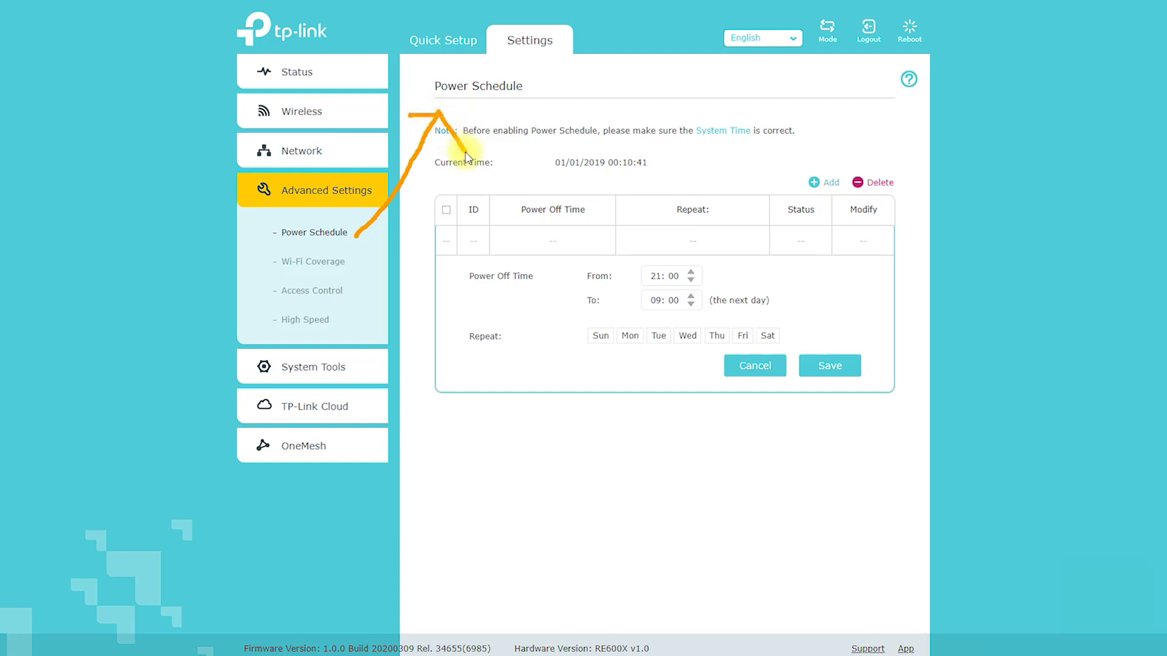
{"action": "left_click", "coordinate": [323, 264]}
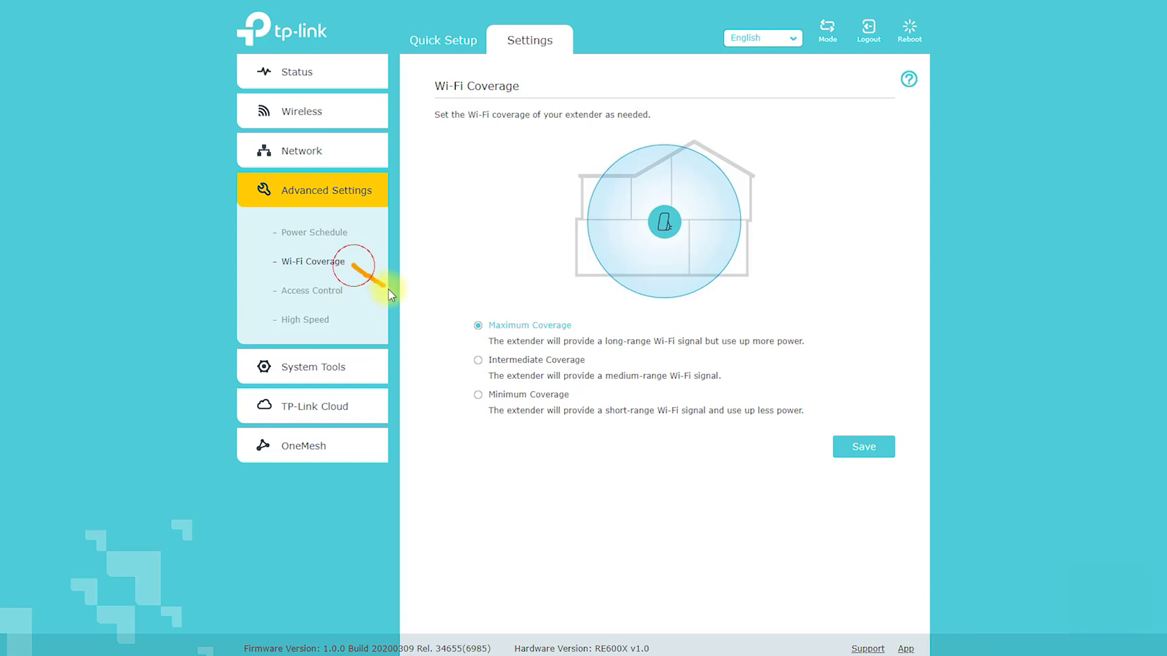
Try Intermediate and Maximum coverage, leaving Wi-Fi coverage on Minimum Coverage.
{"action": "left_click_drag", "start_coordinate": [388, 288], "coordinate": [416, 361]}
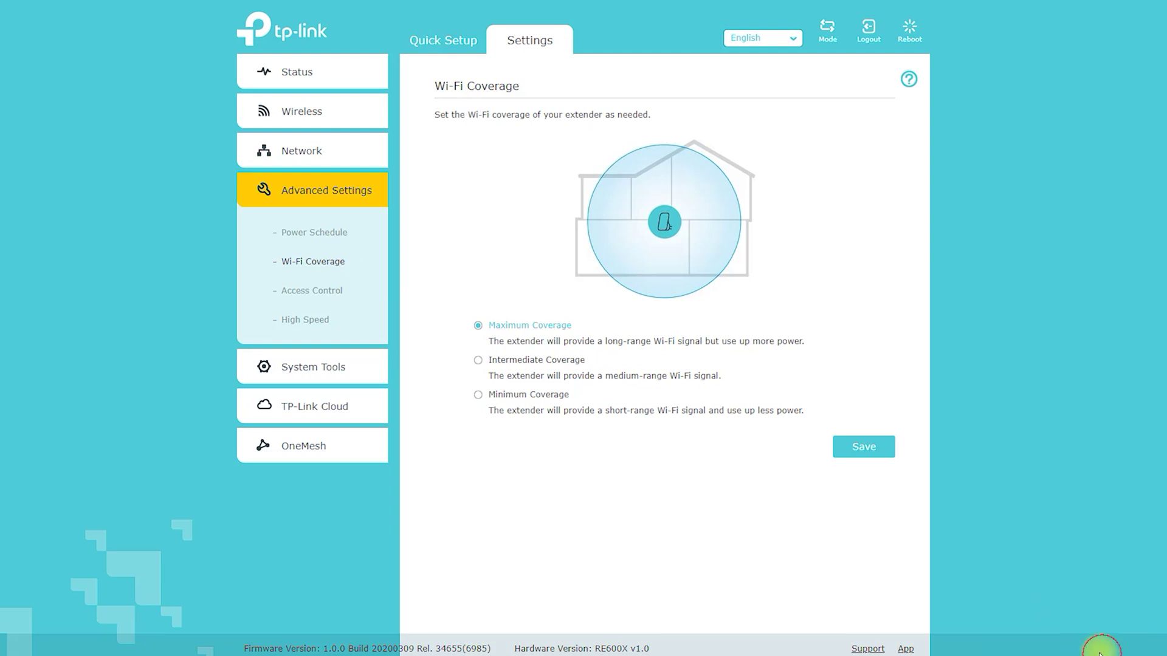
{"action": "left_click", "coordinate": [478, 362]}
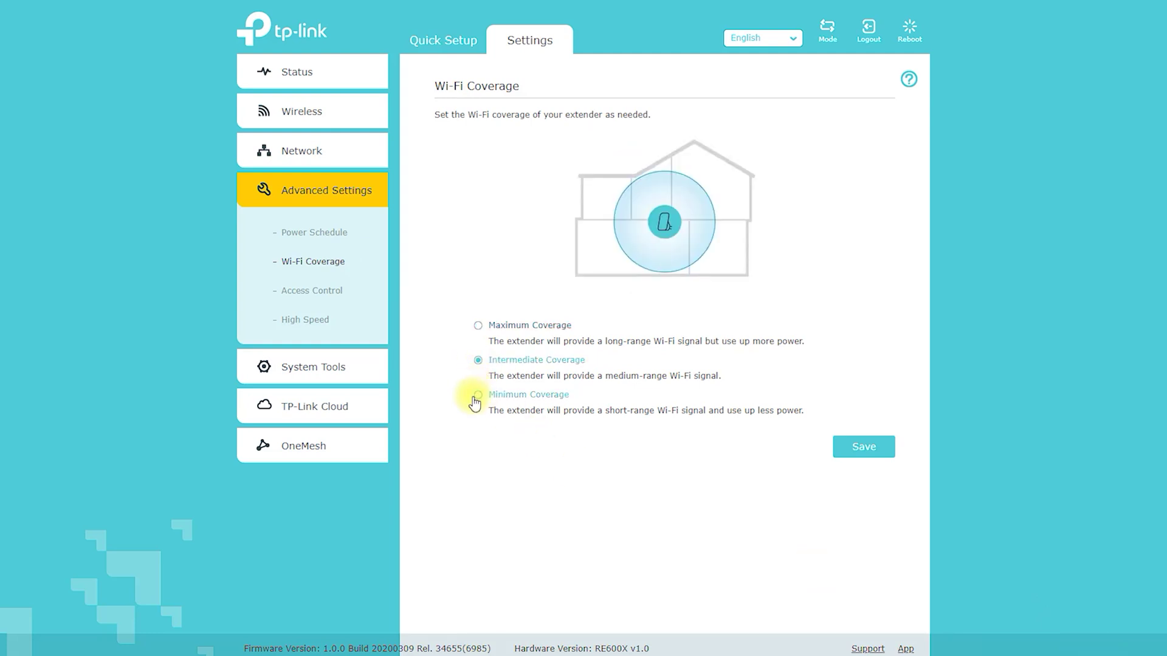
{"action": "left_click", "coordinate": [478, 396]}
{"action": "left_click", "coordinate": [478, 327]}
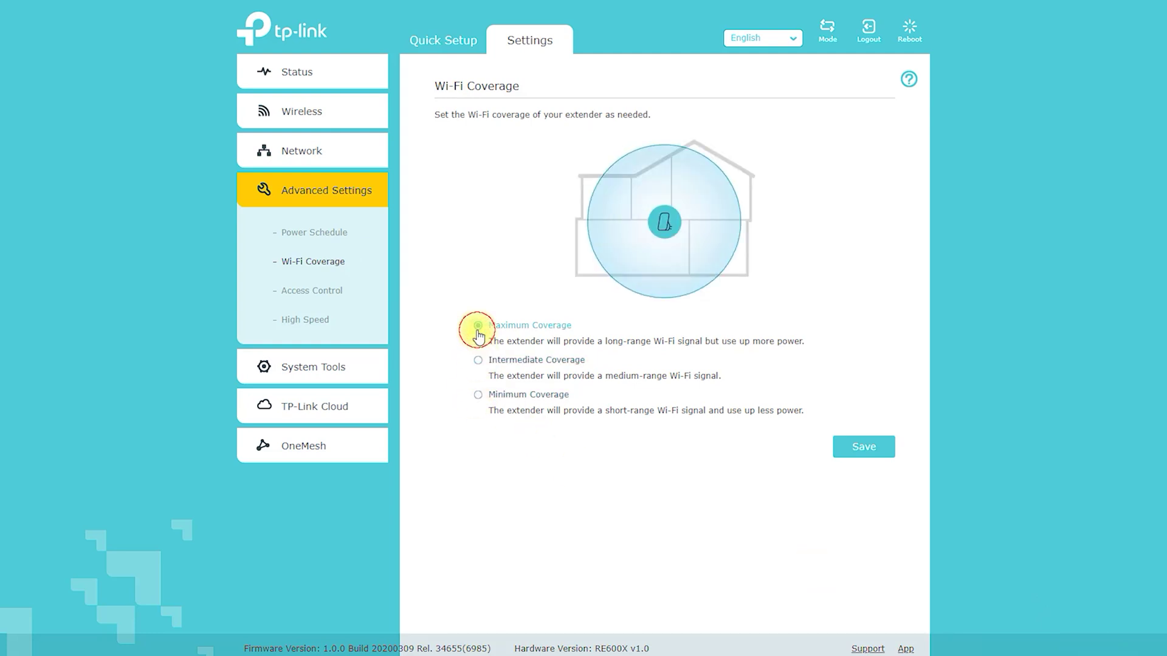
{"action": "left_click", "coordinate": [478, 361]}
{"action": "left_click", "coordinate": [479, 396]}
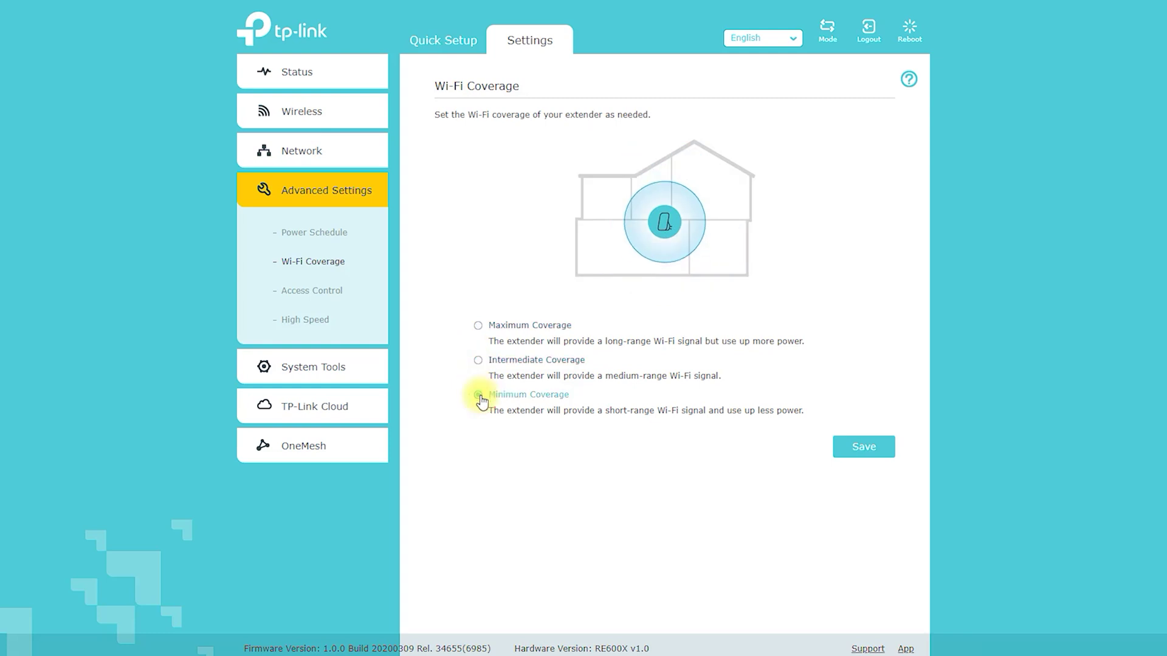
{"action": "left_click", "coordinate": [360, 298]}
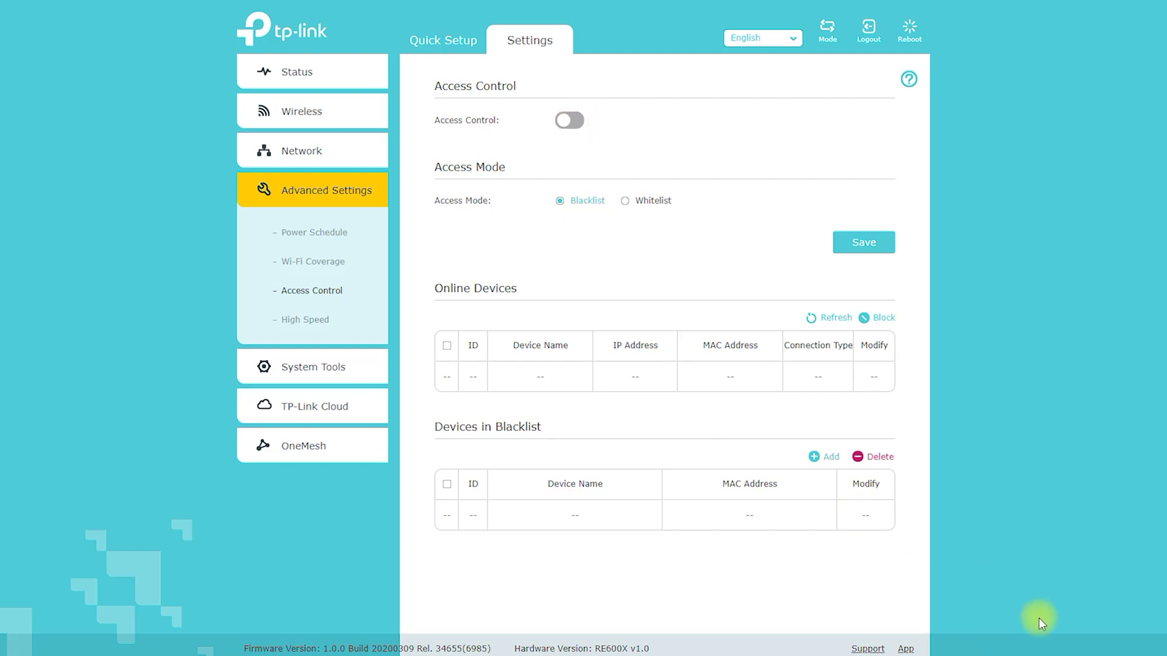
Bring up a blank Devices in Blacklist entry form on the Access Control page.
{"action": "left_click_drag", "start_coordinate": [512, 211], "coordinate": [579, 217]}
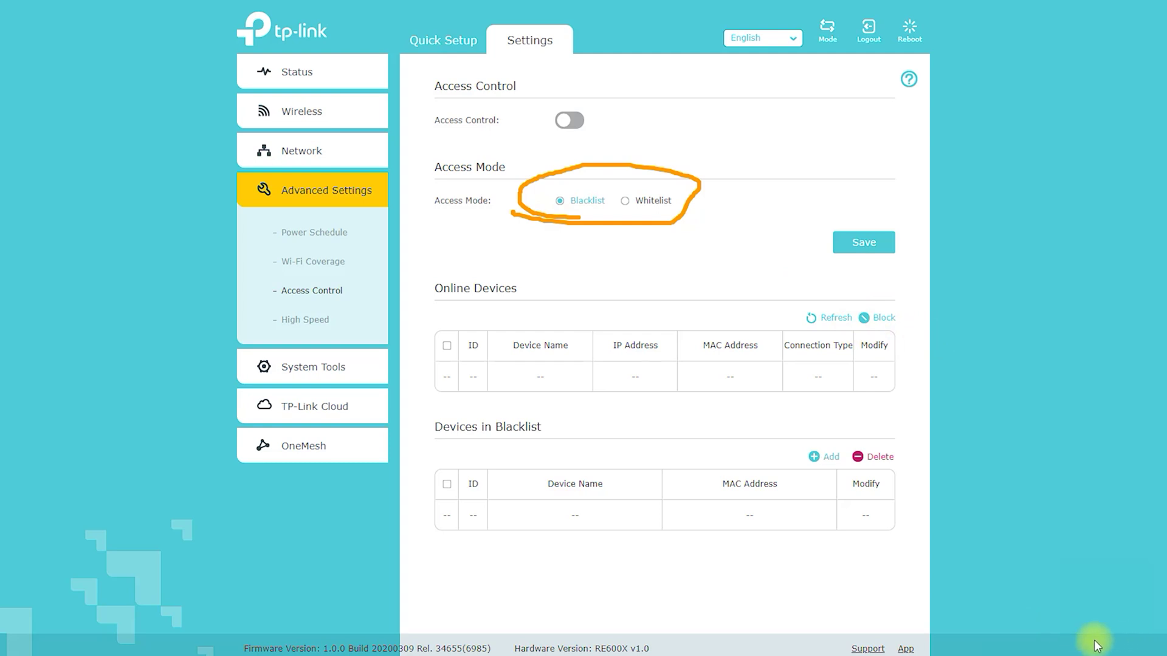
{"action": "mouse_move", "coordinate": [632, 221]}
{"action": "left_mouse_down"}
{"action": "mouse_move", "coordinate": [790, 450]}
{"action": "mouse_move", "coordinate": [699, 456]}
{"action": "left_mouse_up"}
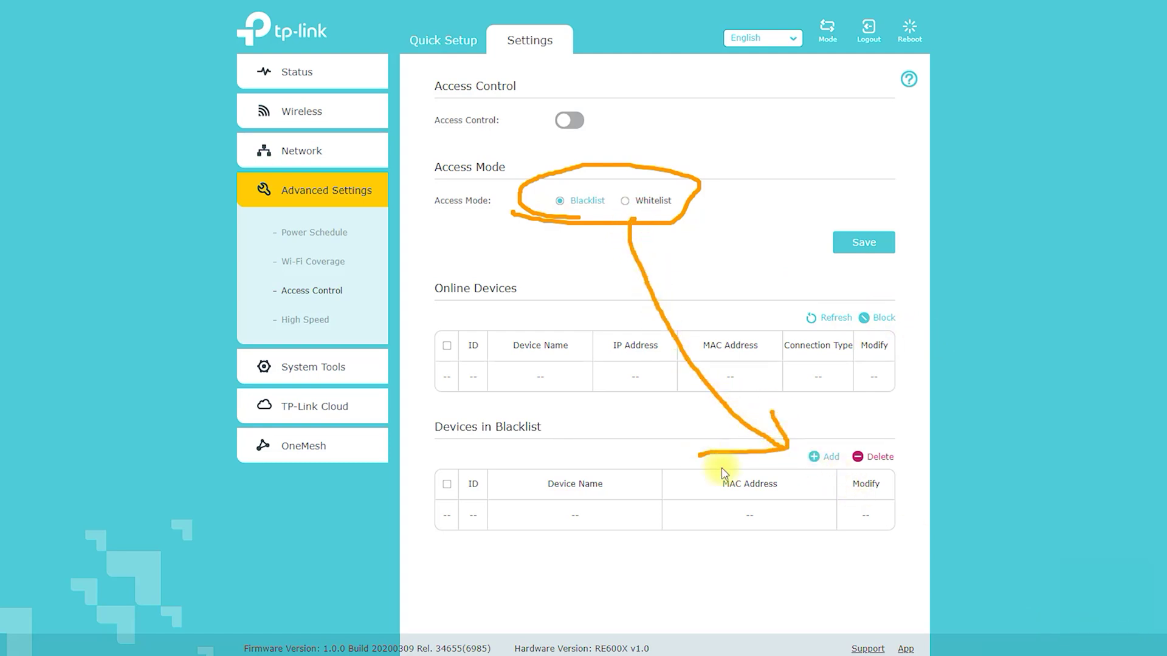
{"action": "left_click", "coordinate": [1103, 644]}
{"action": "left_click", "coordinate": [830, 457]}
{"action": "scroll", "coordinate": [884, 529], "scroll_direction": "down", "scroll_amount": 1}
{"action": "scroll", "coordinate": [720, 552], "scroll_direction": "down", "scroll_amount": 1}
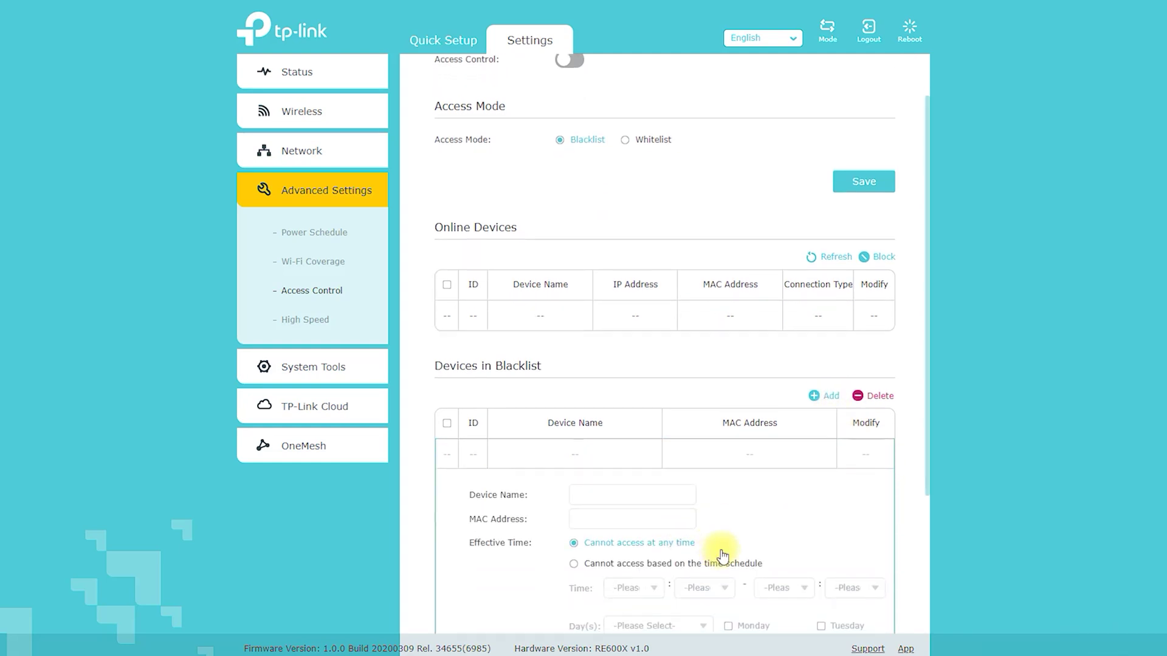
{"action": "scroll", "coordinate": [722, 554], "scroll_direction": "down", "scroll_amount": 2}
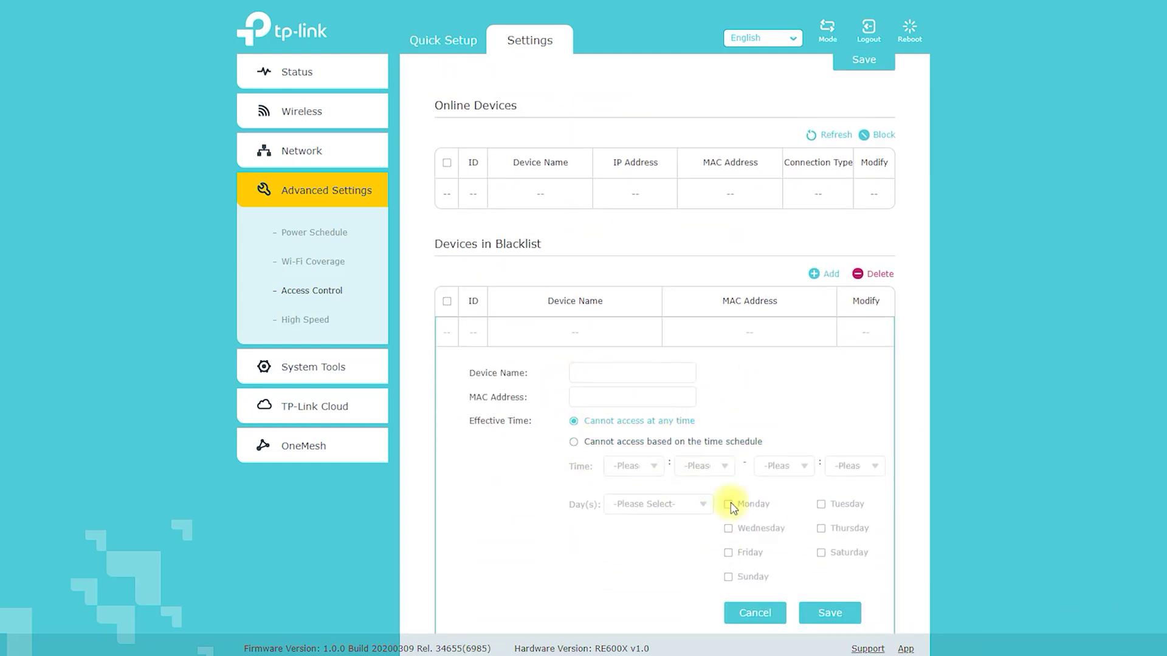
View the High Speed page showing Auto (Recommended) mode selected.
{"action": "left_click", "coordinate": [305, 319]}
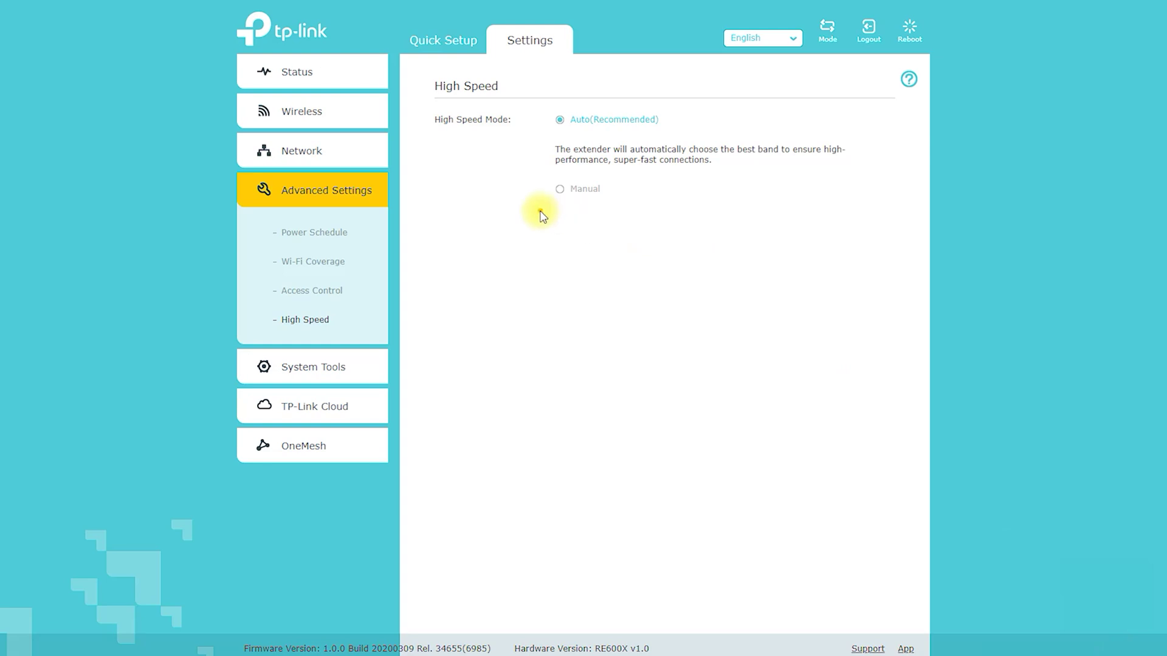
{"action": "left_click_drag", "start_coordinate": [539, 212], "coordinate": [584, 226]}
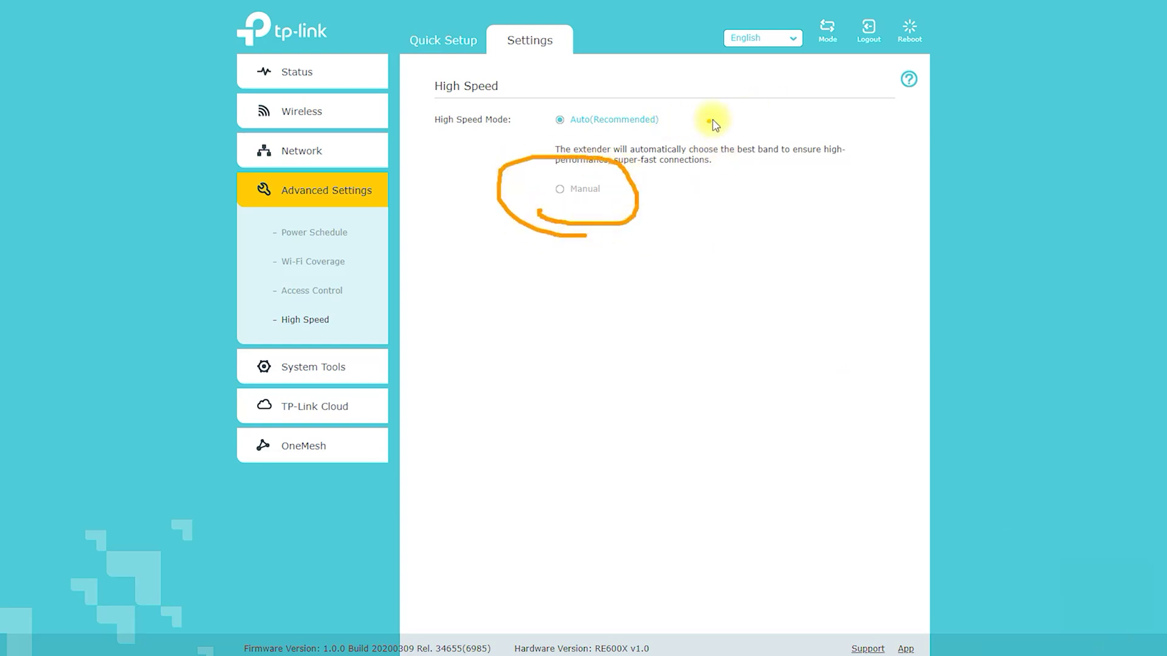
{"action": "left_click_drag", "start_coordinate": [517, 87], "coordinate": [697, 118]}
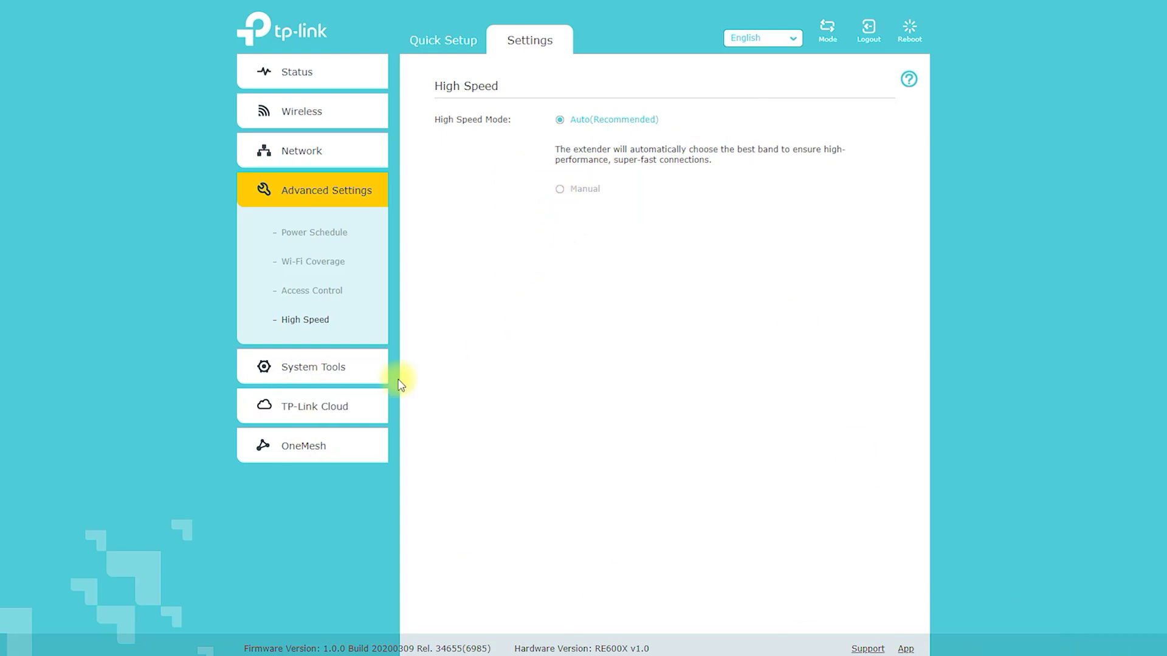
{"action": "left_click", "coordinate": [291, 367]}
Browse the Time Settings time zone list unchanged, then enable LED Night Mode.
{"action": "left_click", "coordinate": [310, 408]}
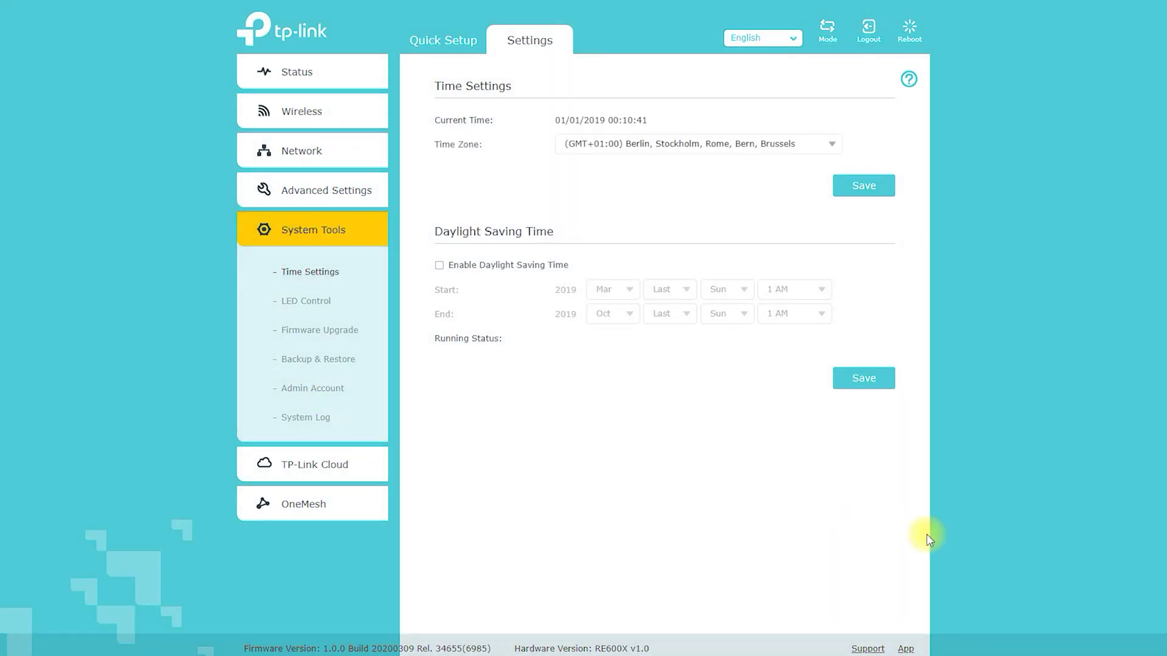
{"action": "left_click", "coordinate": [803, 143]}
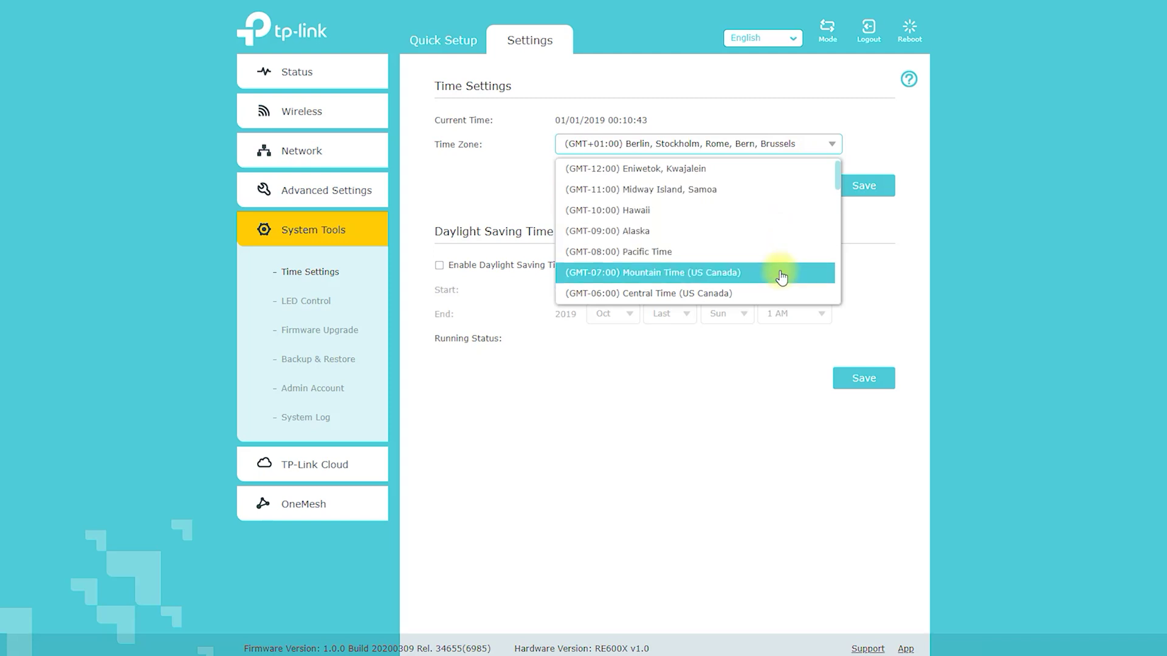
{"action": "scroll", "coordinate": [791, 210], "scroll_direction": "down", "scroll_amount": 5}
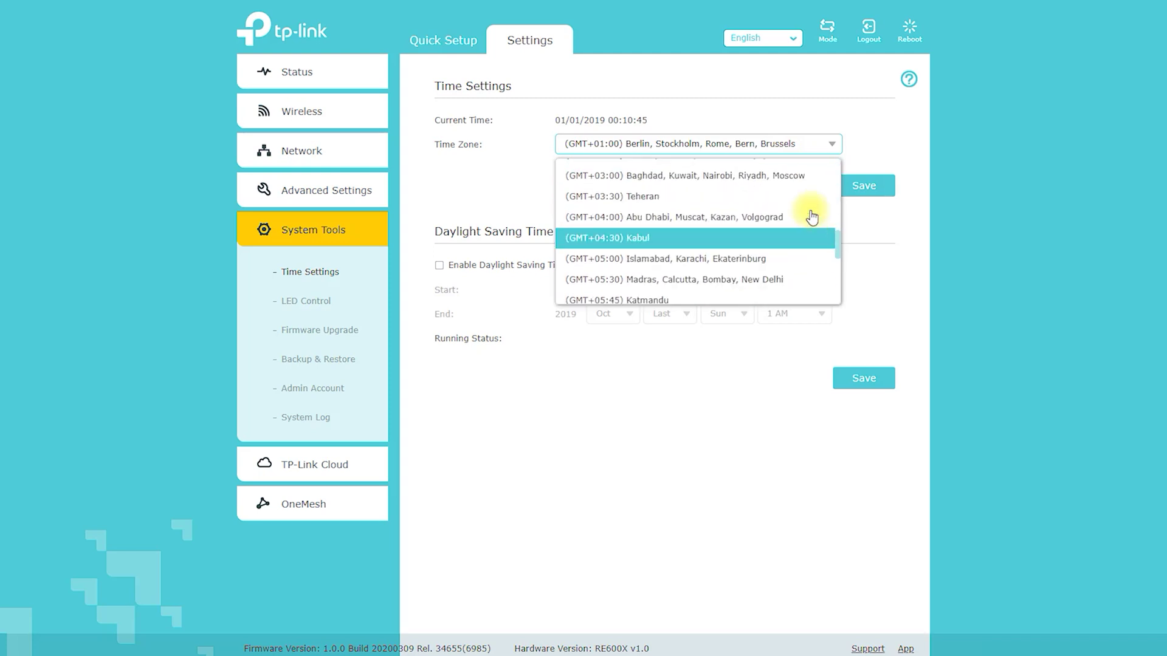
{"action": "scroll", "coordinate": [791, 224], "scroll_direction": "up", "scroll_amount": 3}
{"action": "left_click", "coordinate": [574, 463]}
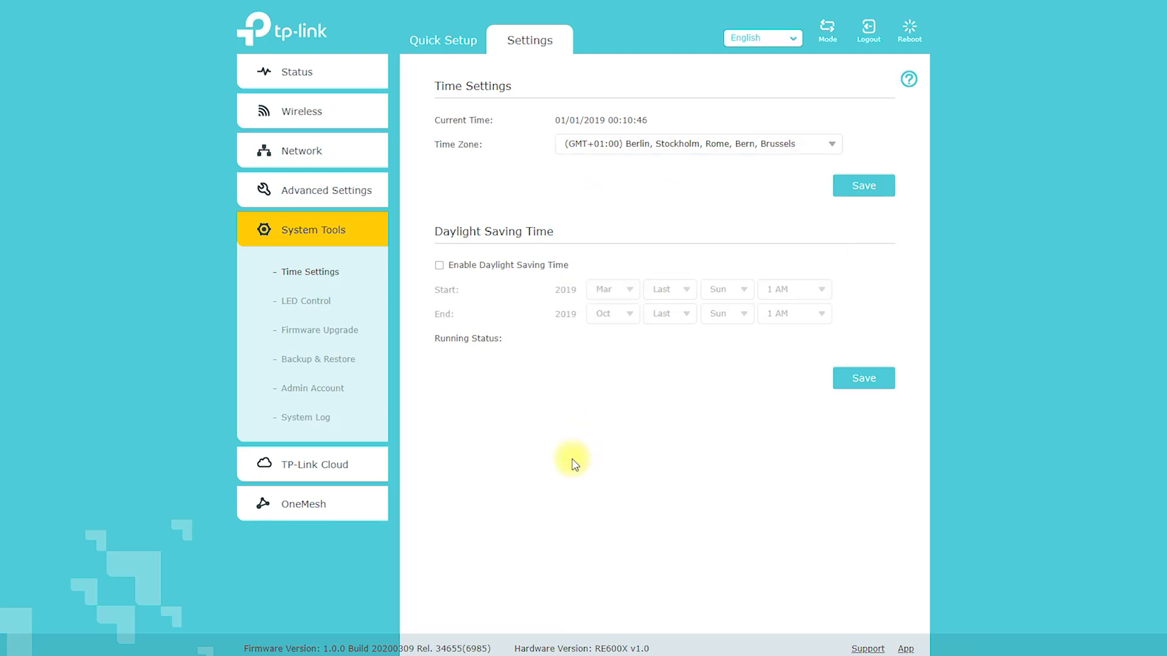
{"action": "left_click", "coordinate": [320, 302]}
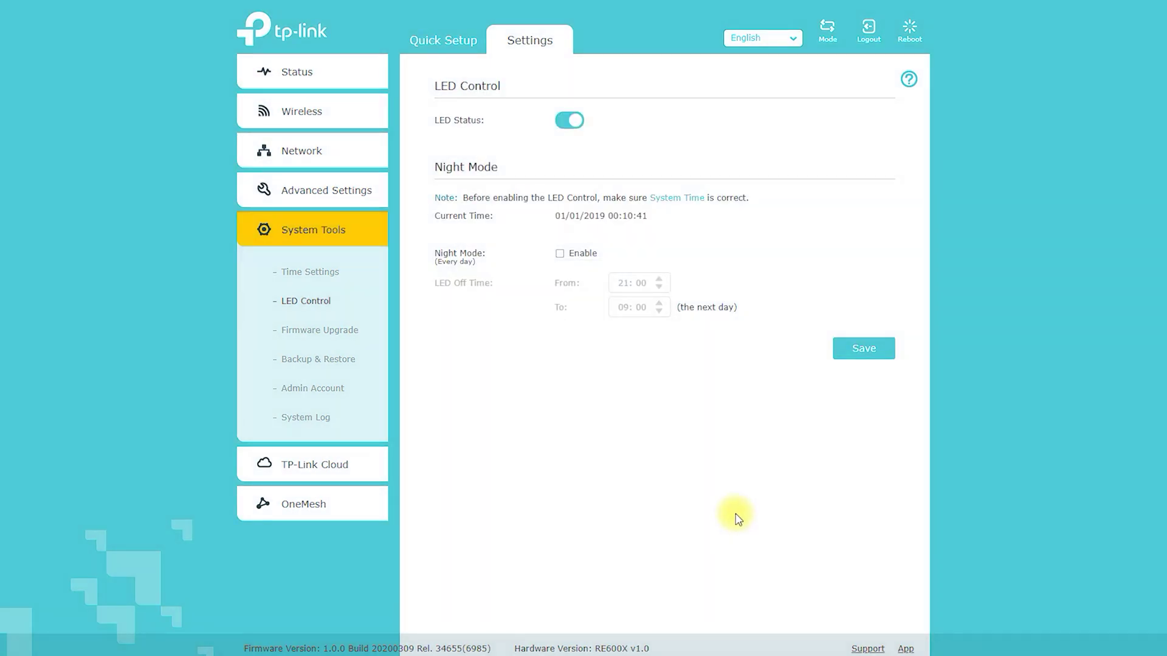
{"action": "left_click", "coordinate": [559, 254]}
View the Firmware Upgrade page, then the Backup & Restore options.
{"action": "left_click", "coordinate": [314, 331]}
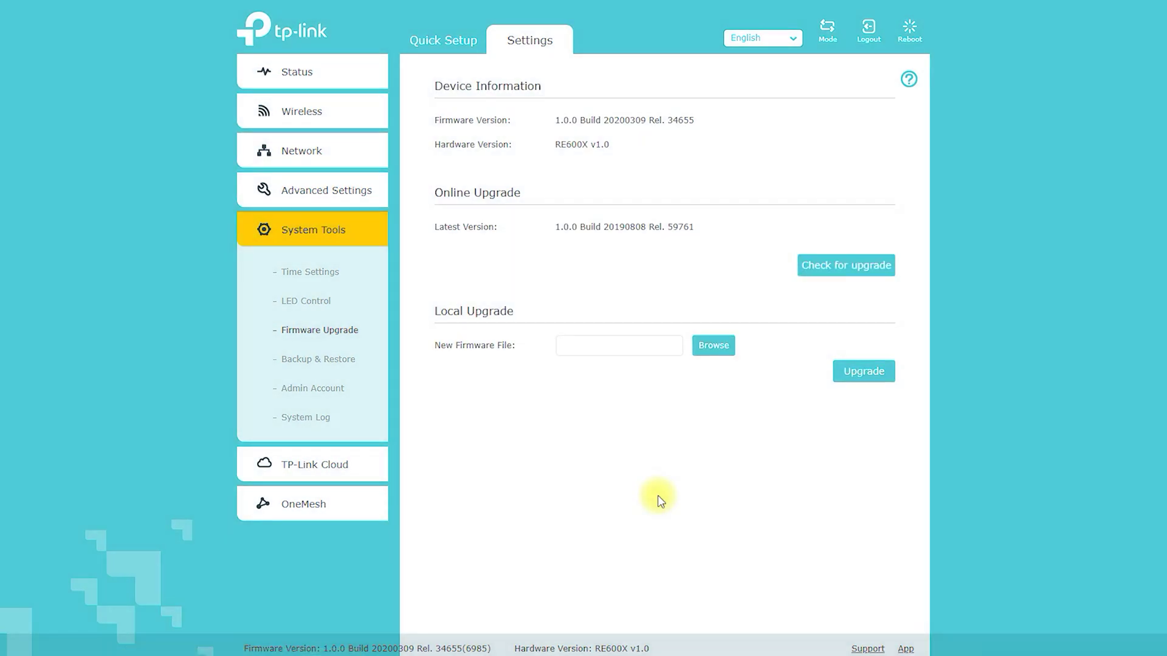
{"action": "left_click", "coordinate": [314, 365]}
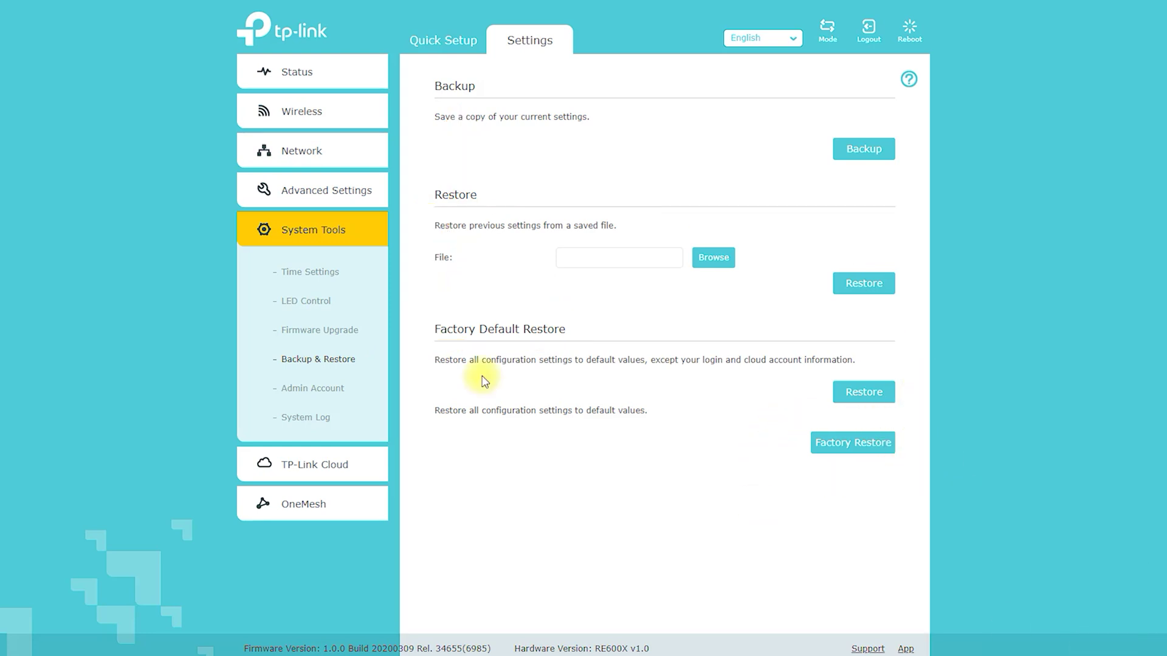
Review the Admin Account password page, then view the DHCP Server System Log.
{"action": "left_click", "coordinate": [307, 388]}
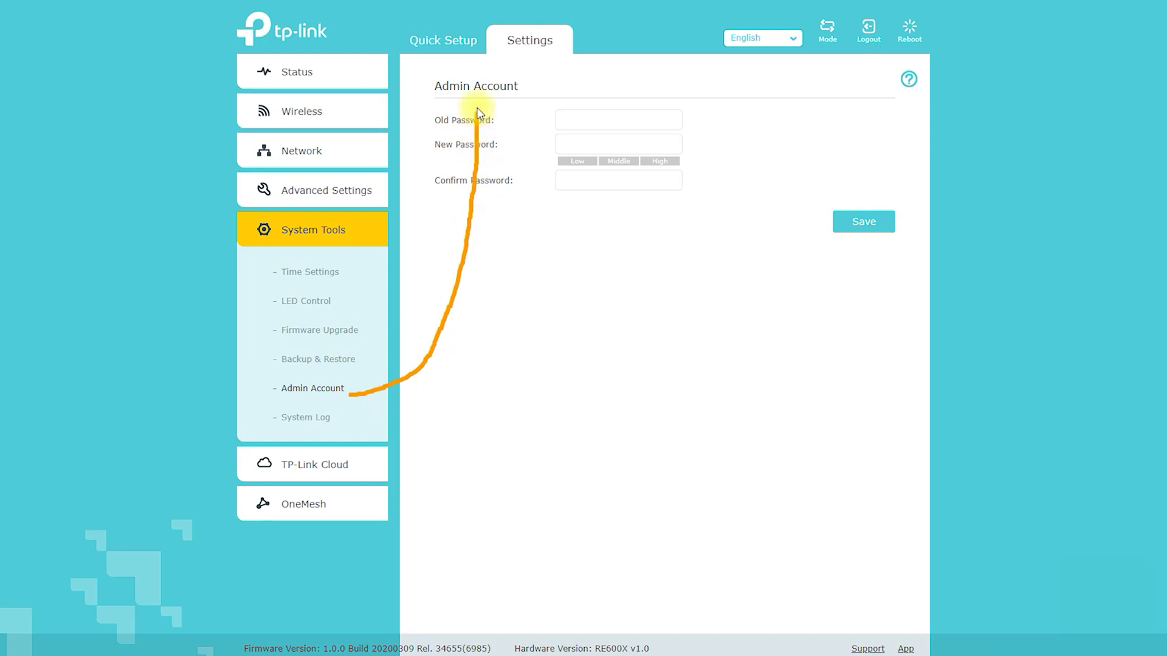
{"action": "left_click", "coordinate": [439, 120]}
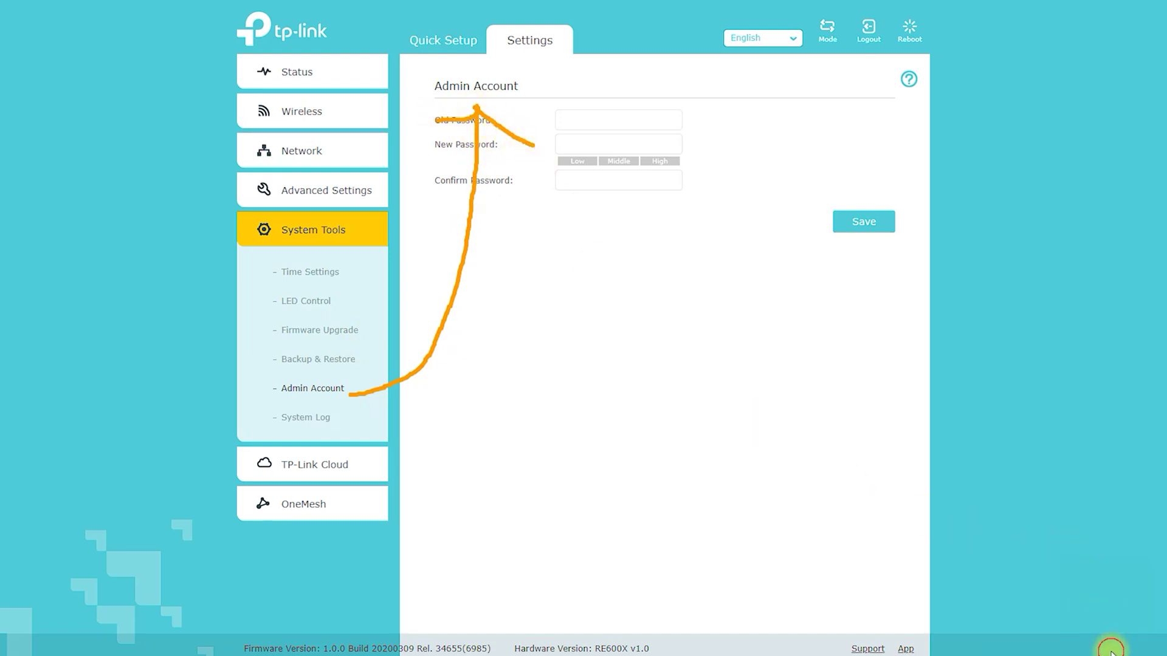
{"action": "left_click", "coordinate": [310, 417]}
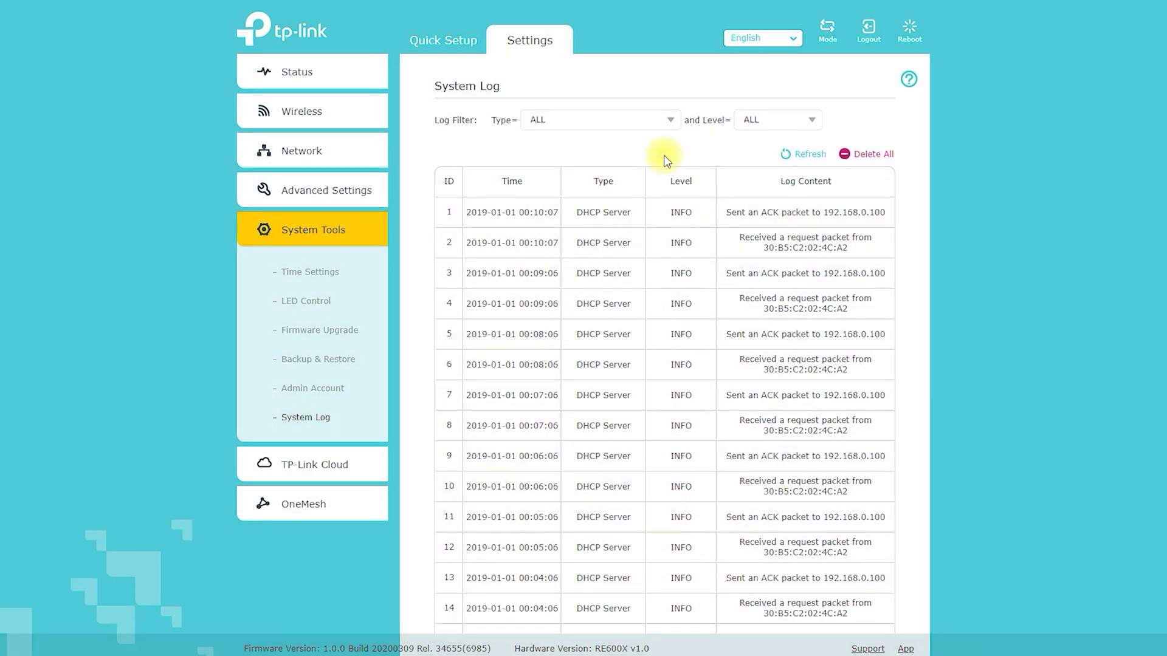
Browse the log Type and Level filters, leave both at ALL, and view TP-Link Cloud.
{"action": "left_click", "coordinate": [623, 121]}
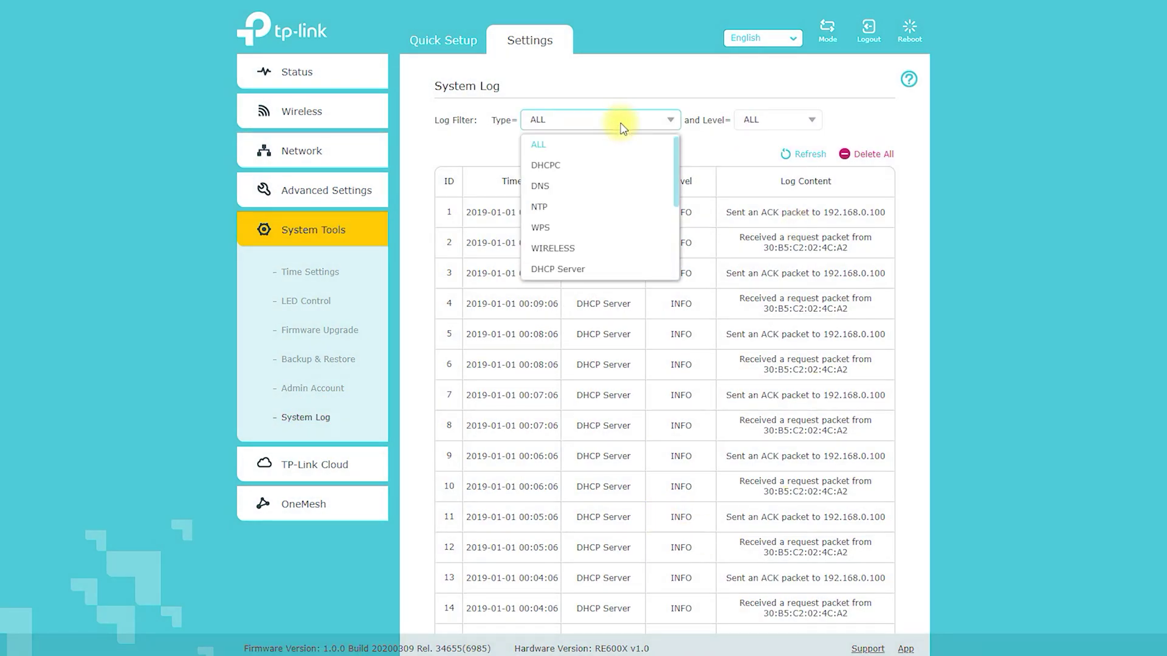
{"action": "left_click", "coordinate": [597, 186]}
{"action": "left_click", "coordinate": [777, 120]}
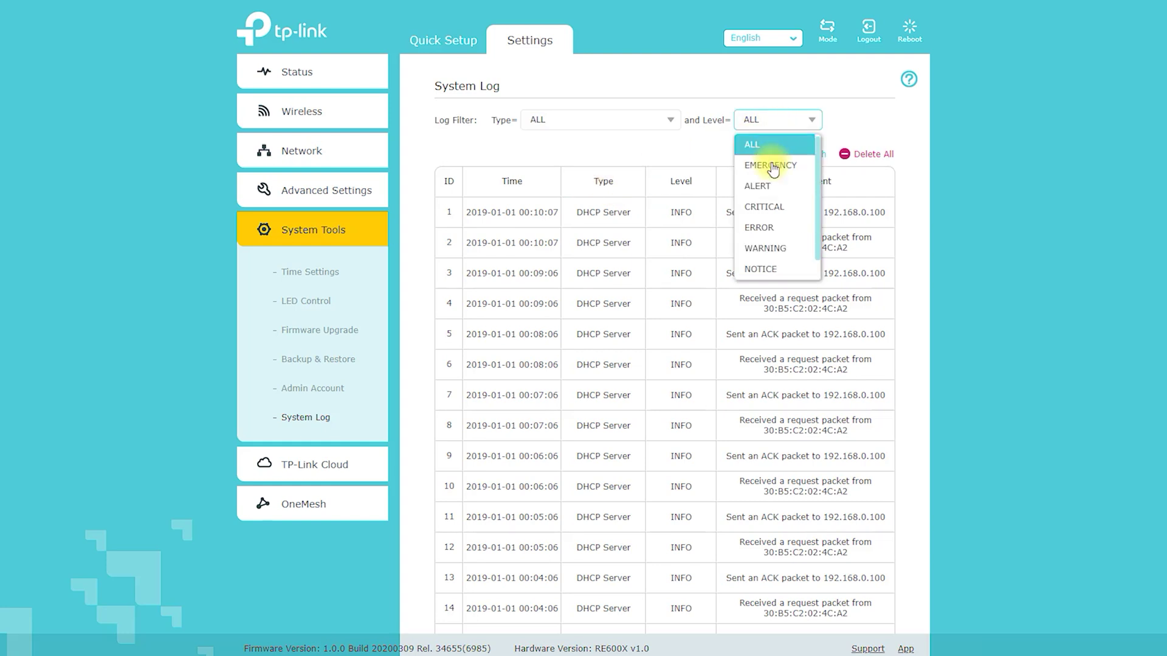
{"action": "left_click", "coordinate": [773, 226]}
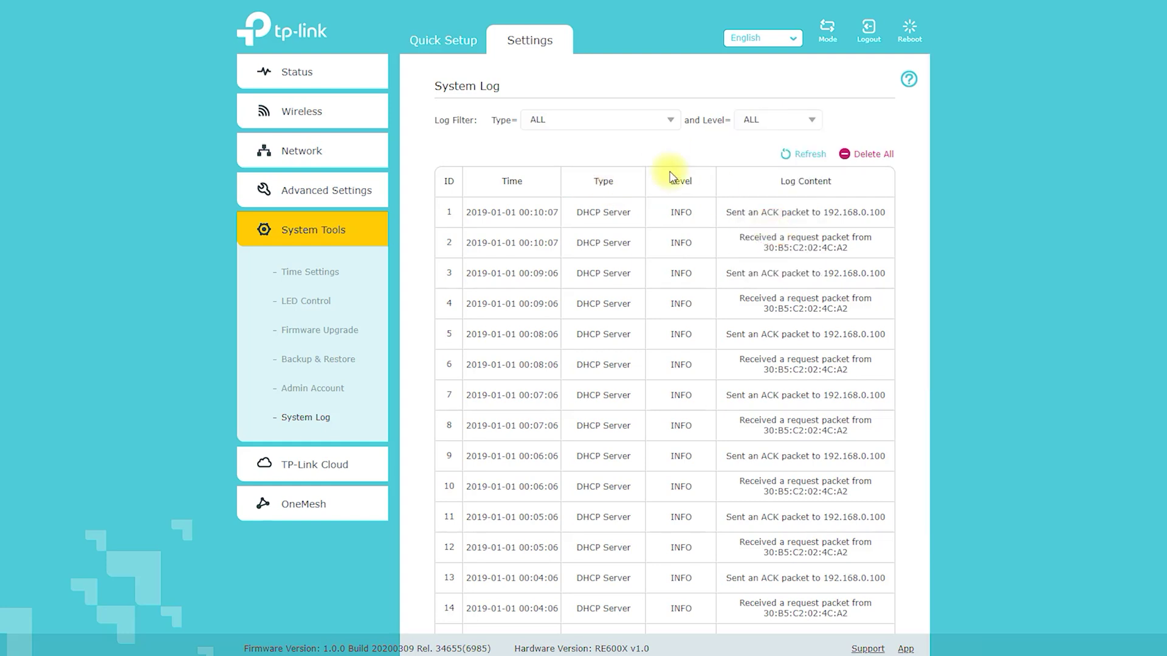
{"action": "left_click", "coordinate": [602, 120]}
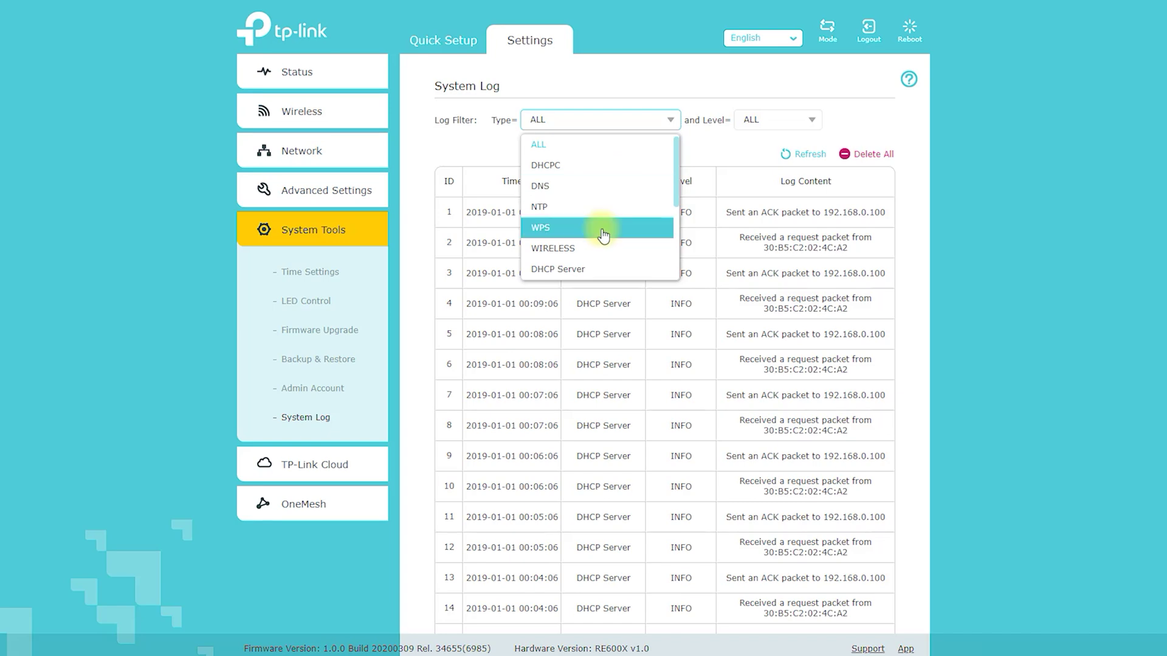
{"action": "left_click", "coordinate": [599, 248]}
{"action": "left_click", "coordinate": [776, 119]}
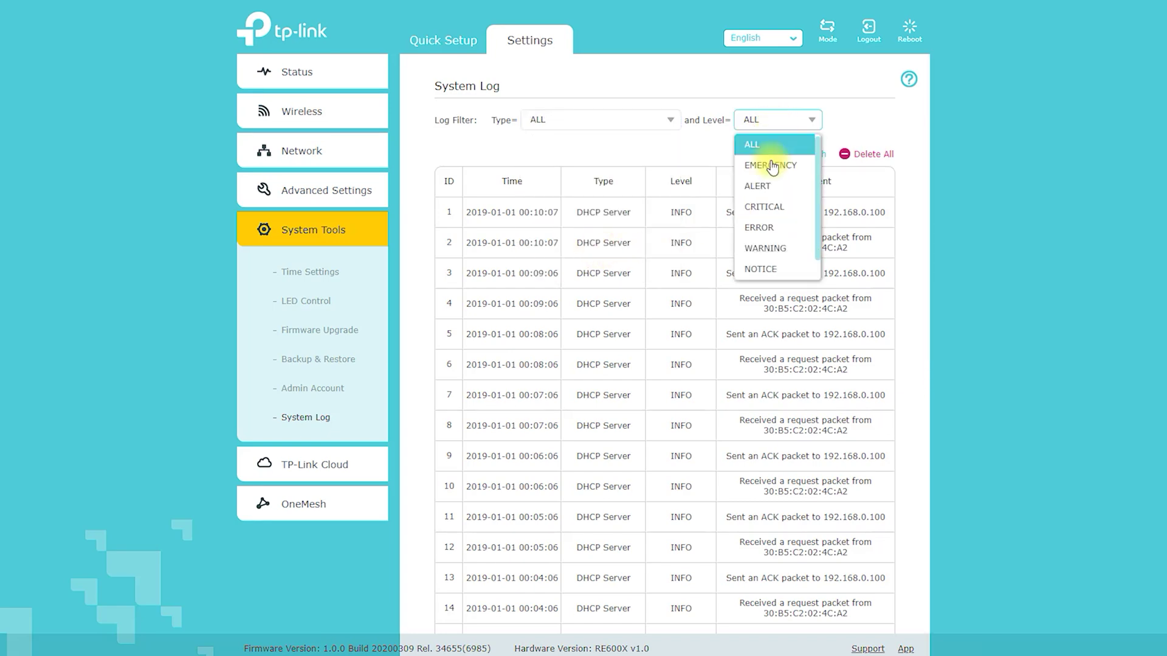
{"action": "left_click", "coordinate": [760, 269]}
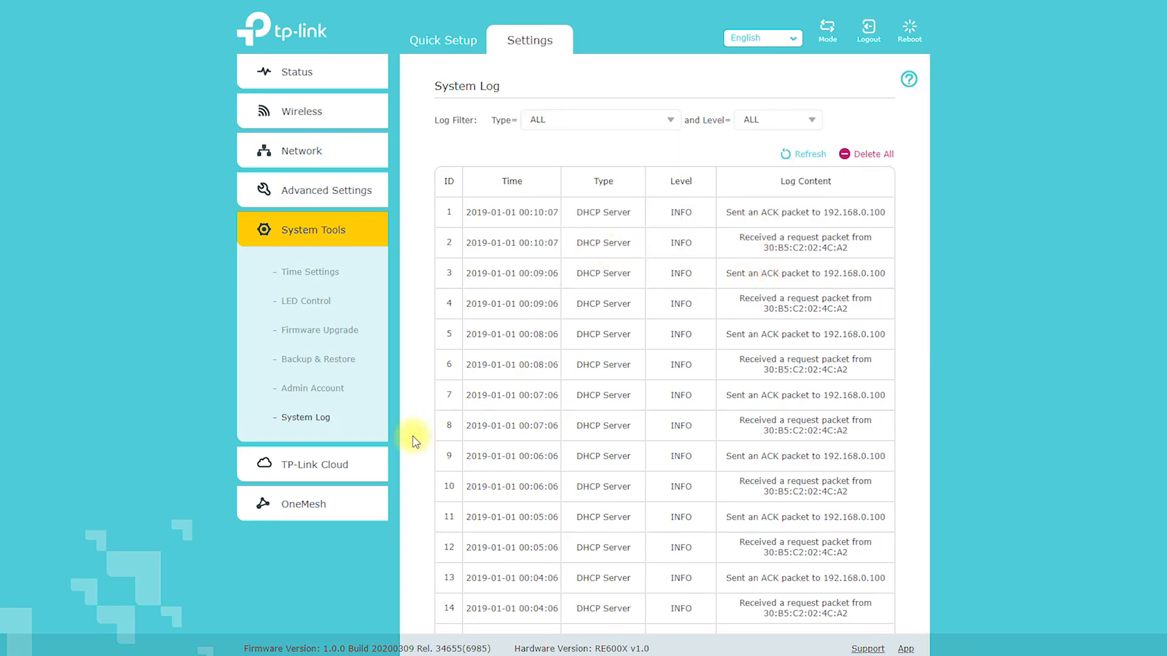
{"action": "left_click", "coordinate": [314, 464]}
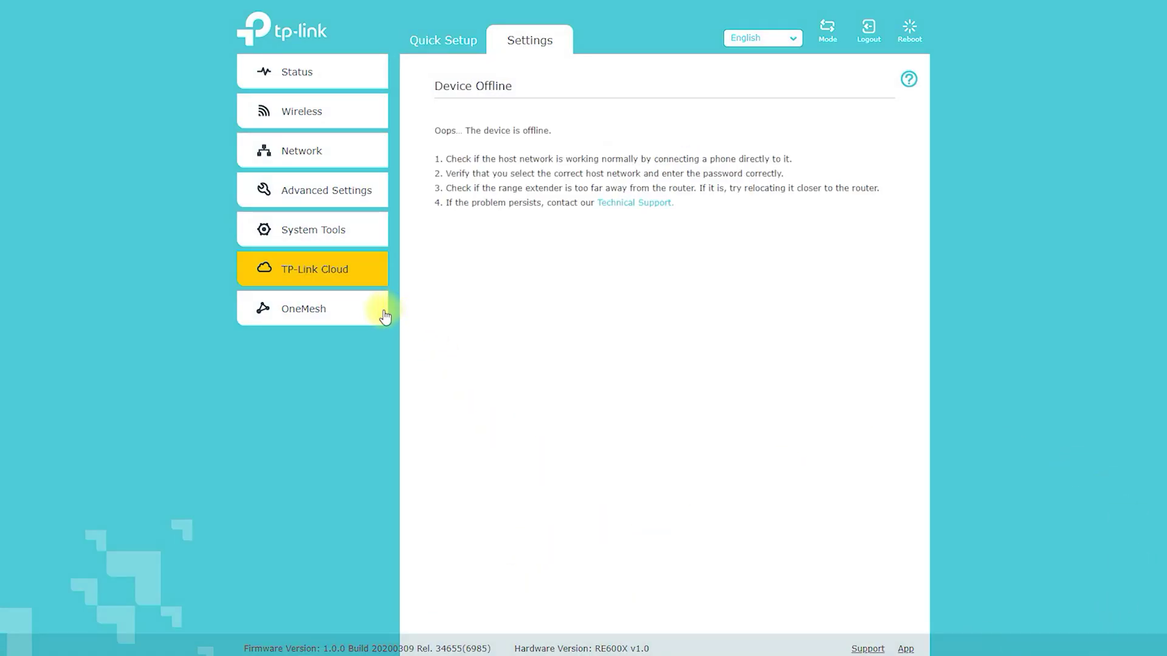
View the OneMesh page with joining OneMesh disabled.
{"action": "left_click", "coordinate": [324, 313]}
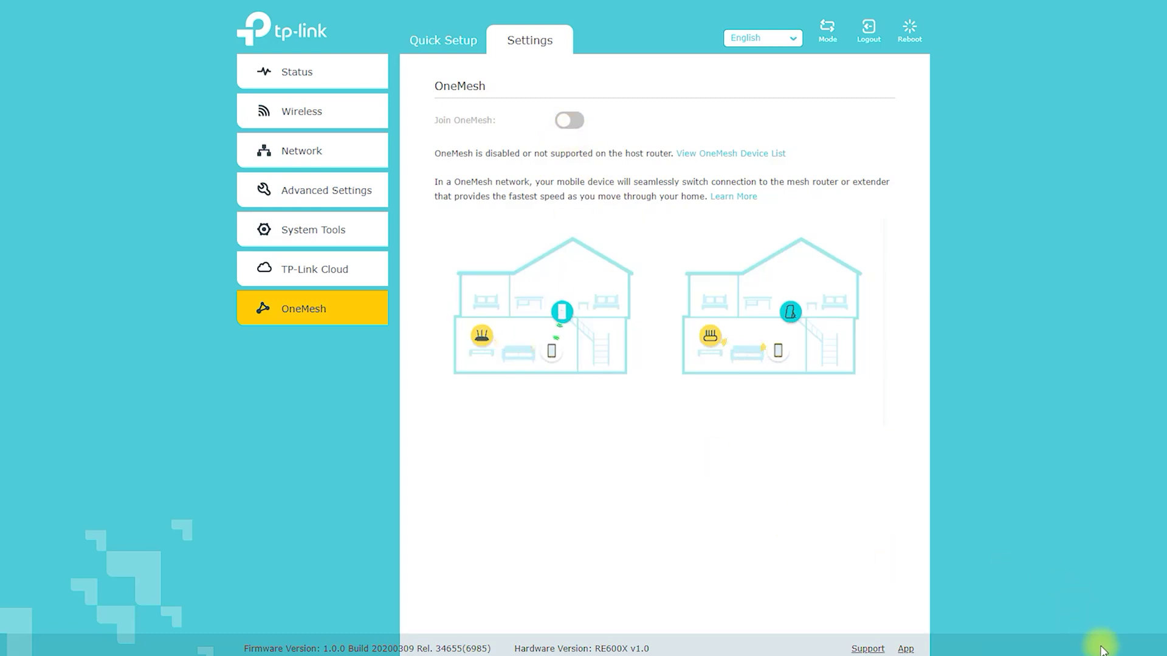
{"action": "mouse_move", "coordinate": [450, 400]}
{"action": "left_mouse_down"}
{"action": "mouse_move", "coordinate": [537, 209]}
{"action": "mouse_move", "coordinate": [497, 420]}
{"action": "left_mouse_up"}
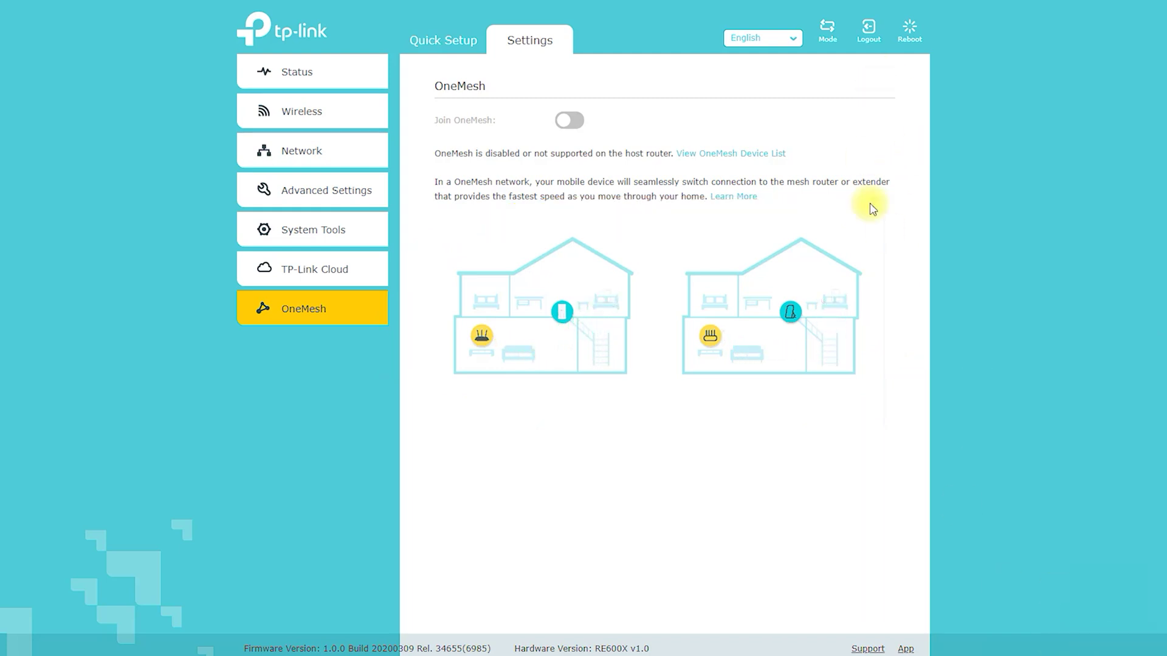
{"action": "mouse_move", "coordinate": [756, 132]}
{"action": "left_mouse_down"}
{"action": "mouse_move", "coordinate": [764, 57]}
{"action": "mouse_move", "coordinate": [732, 79]}
{"action": "mouse_move", "coordinate": [840, 124]}
{"action": "left_mouse_up"}
Check the interface language list, keeping English selected.
{"action": "left_click", "coordinate": [789, 38]}
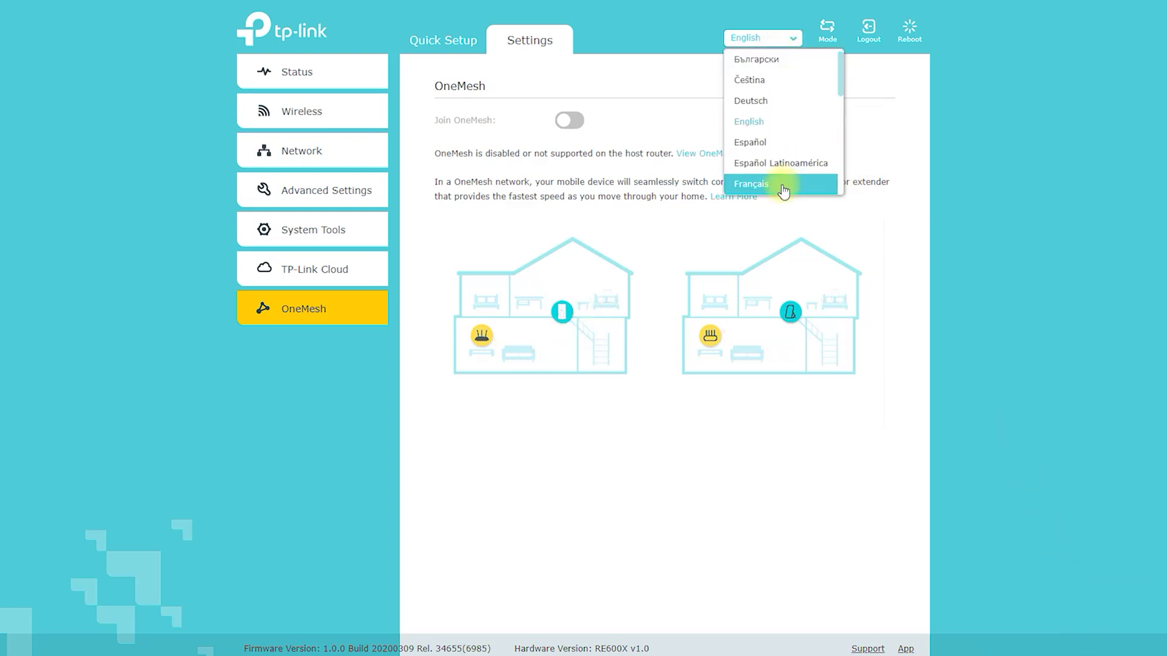
{"action": "key", "text": "Escape"}
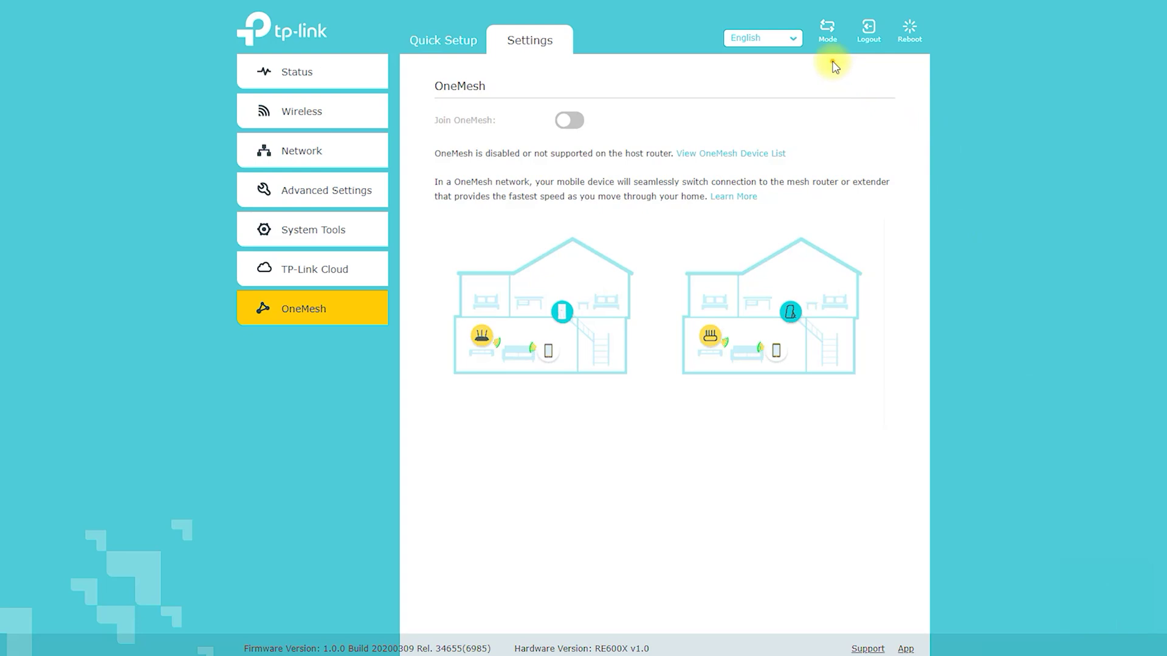
{"action": "left_click_drag", "start_coordinate": [831, 62], "coordinate": [846, 119]}
{"action": "mouse_move", "coordinate": [827, 60]}
{"action": "left_mouse_down"}
{"action": "mouse_move", "coordinate": [815, 89]}
{"action": "mouse_move", "coordinate": [886, 86]}
{"action": "left_mouse_up"}
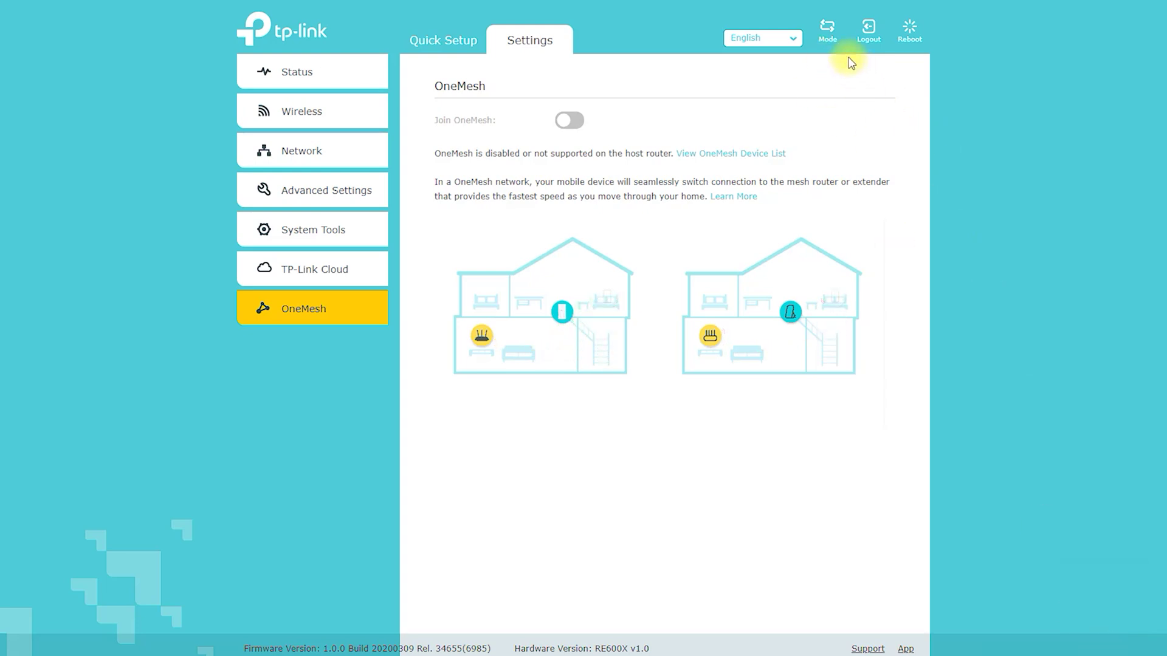
{"action": "left_click", "coordinate": [830, 34]}
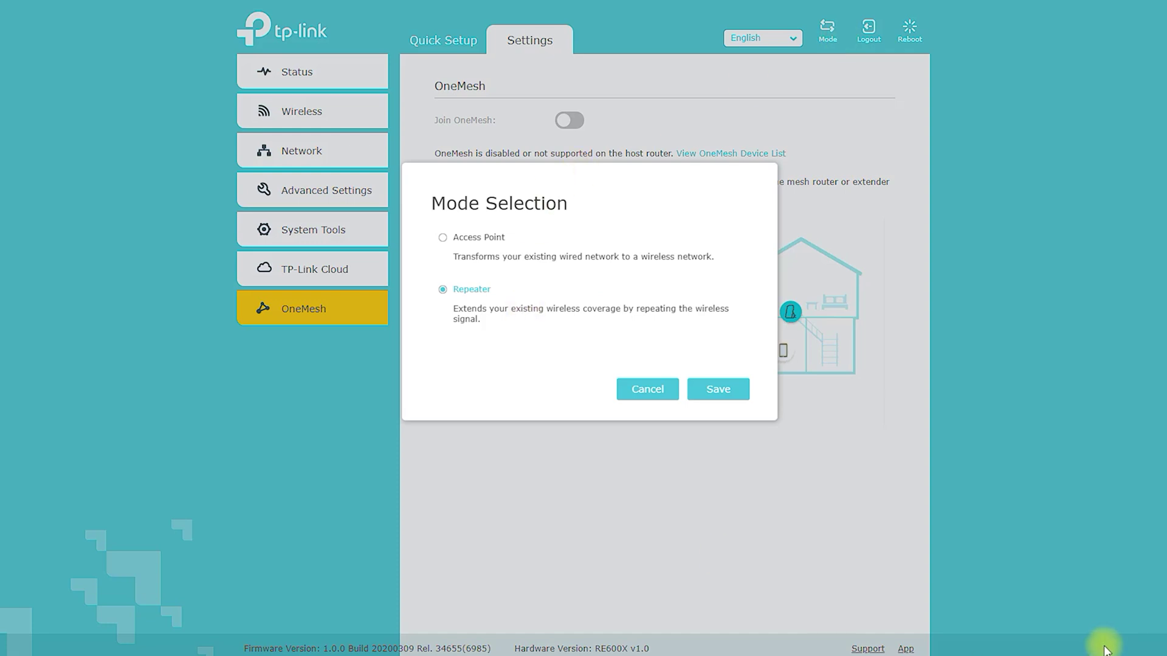
Switch the operating mode to Access Point and confirm the reboot.
{"action": "left_click_drag", "start_coordinate": [425, 251], "coordinate": [435, 226]}
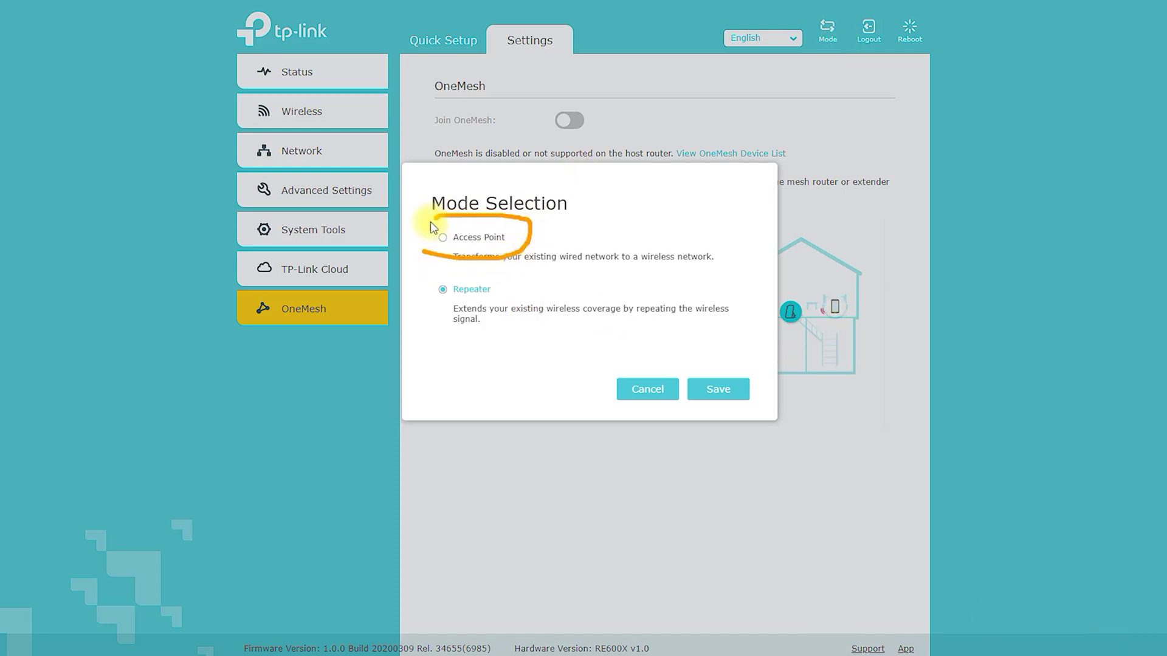
{"action": "left_click_drag", "start_coordinate": [507, 279], "coordinate": [516, 291]}
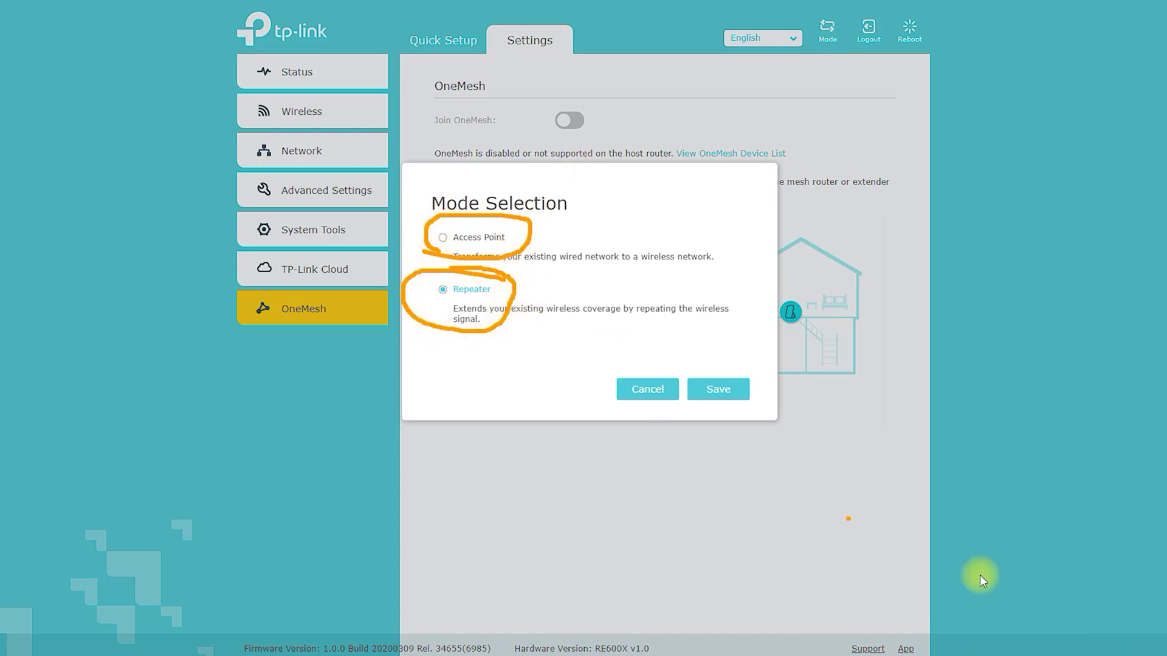
{"action": "left_click", "coordinate": [475, 237]}
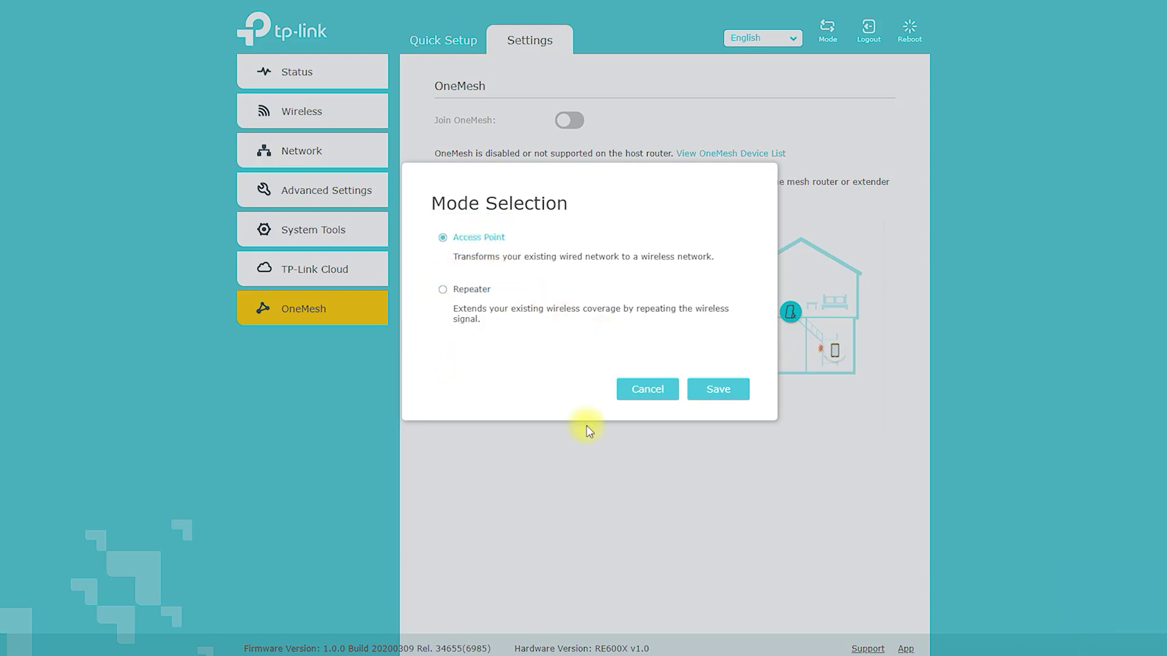
{"action": "left_click", "coordinate": [718, 389]}
{"action": "left_click", "coordinate": [727, 327]}
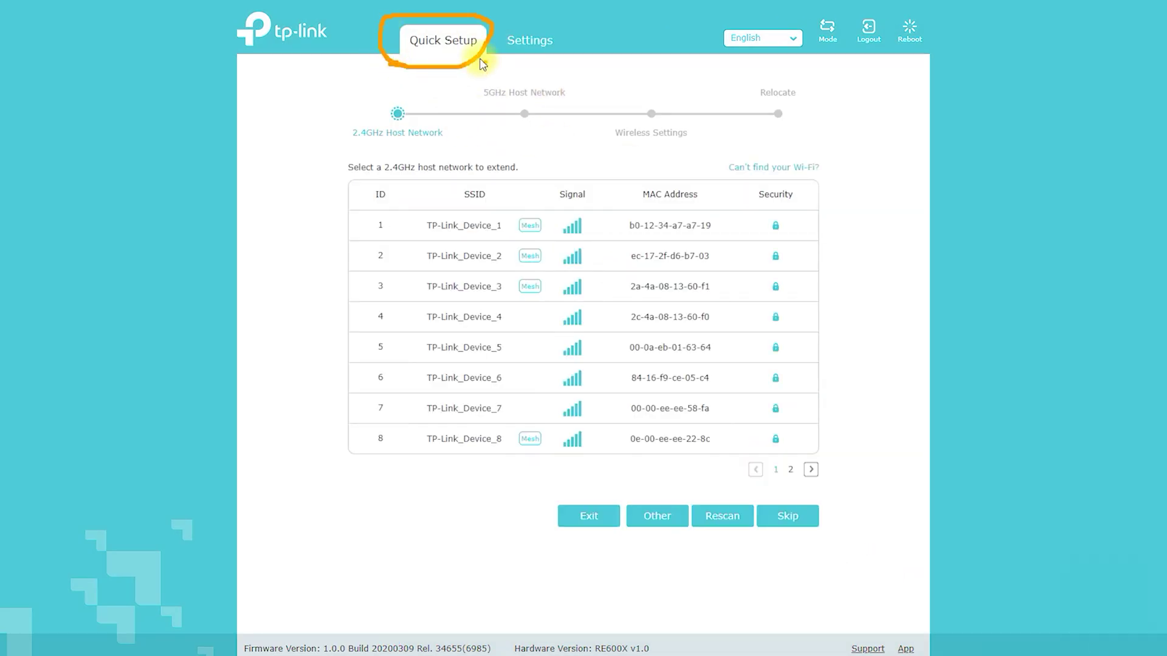
{"action": "left_click_drag", "start_coordinate": [483, 63], "coordinate": [647, 499]}
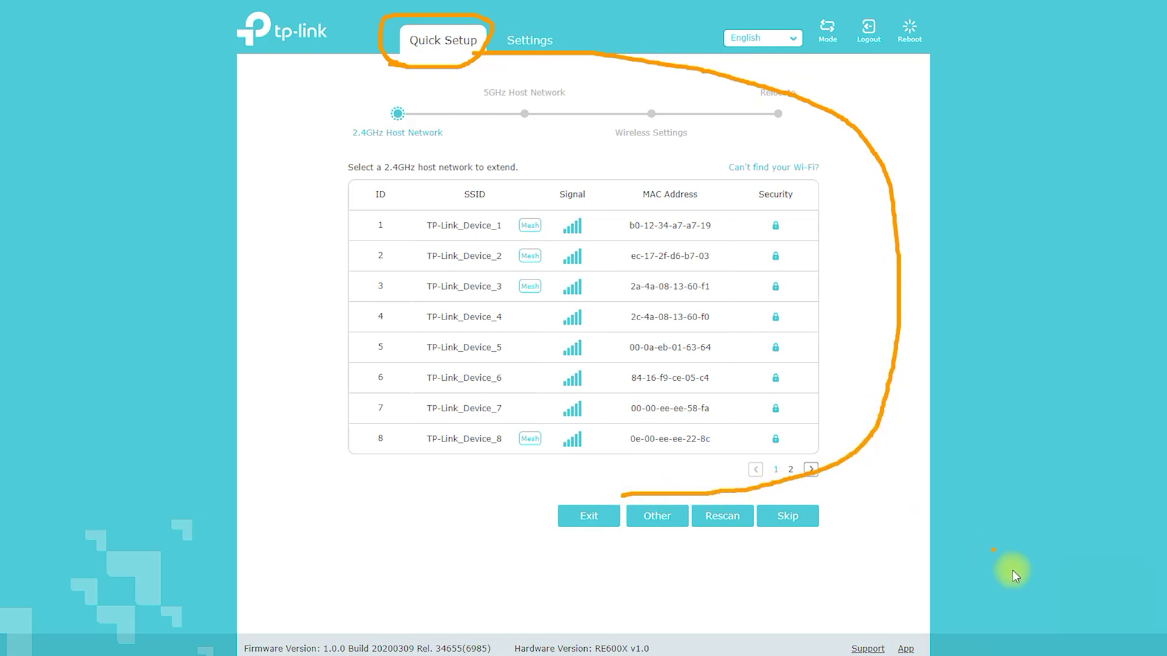